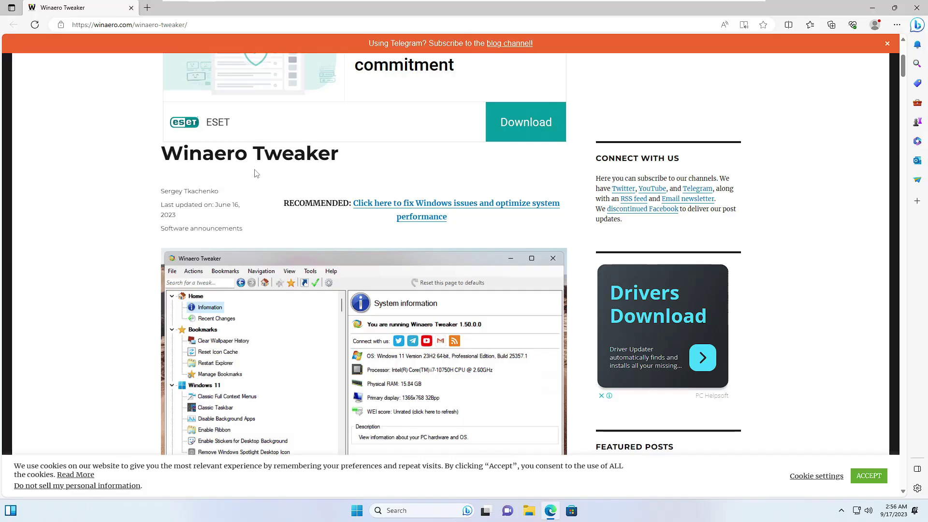
- Download winaerotweaker.zip (3,787 KB), dismiss the ad, and show it in the Downloads folder
scroll(256, 173, down, 3)
scroll(256, 173, up, 3)
scroll(257, 169, down, 20)
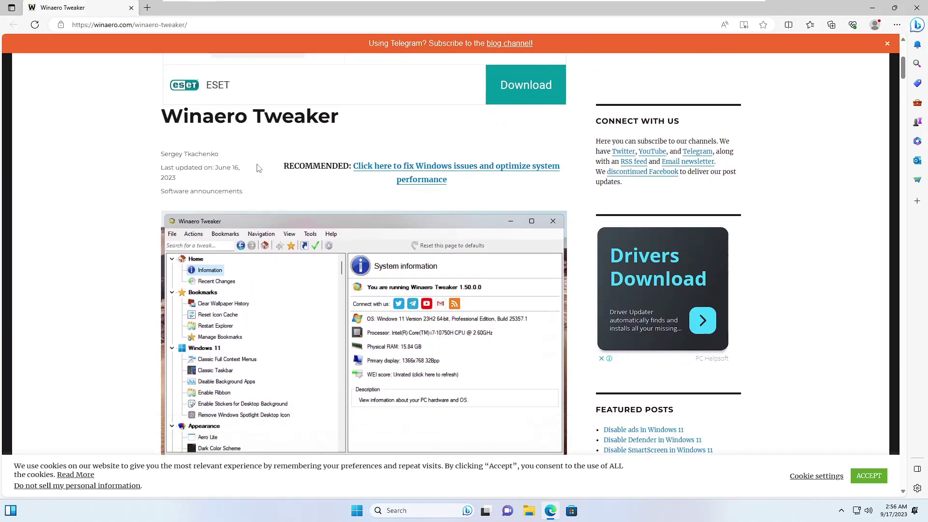
scroll(256, 170, down, 15)
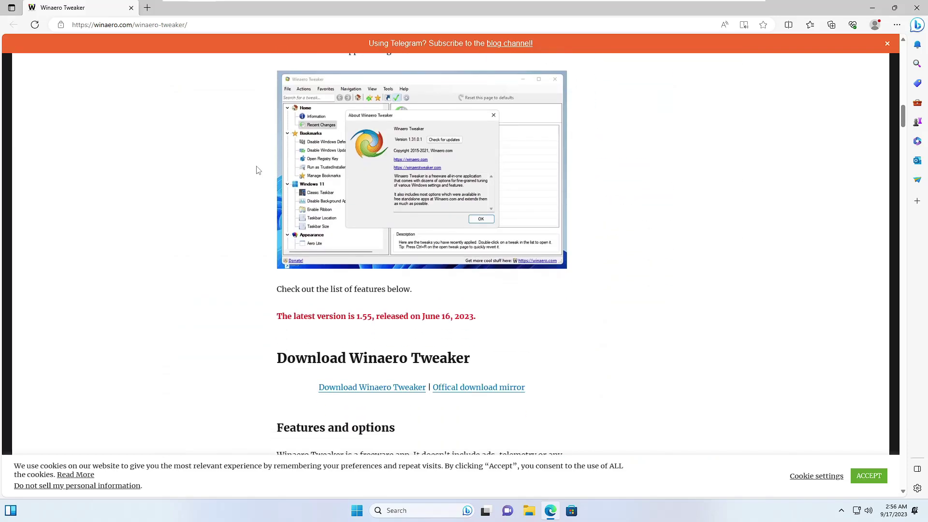
scroll(258, 172, up, 6)
scroll(258, 172, up, 2)
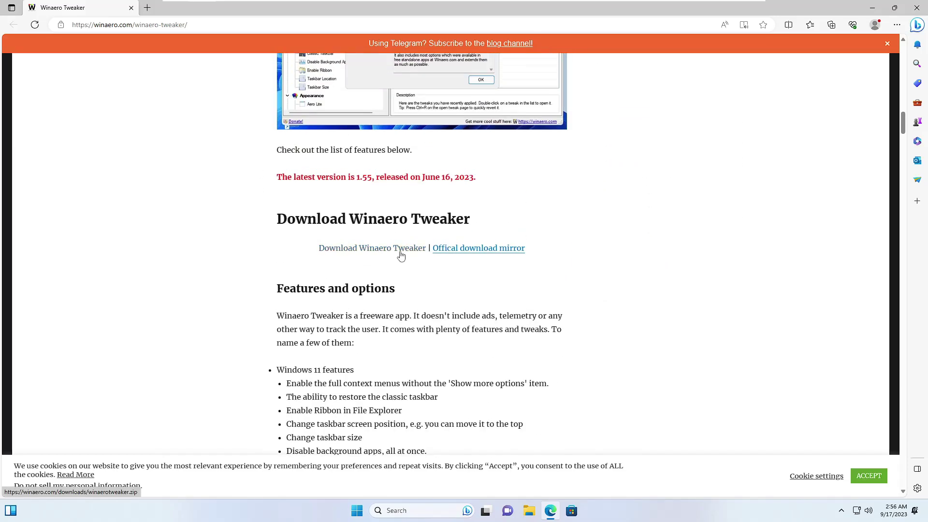
click(408, 252)
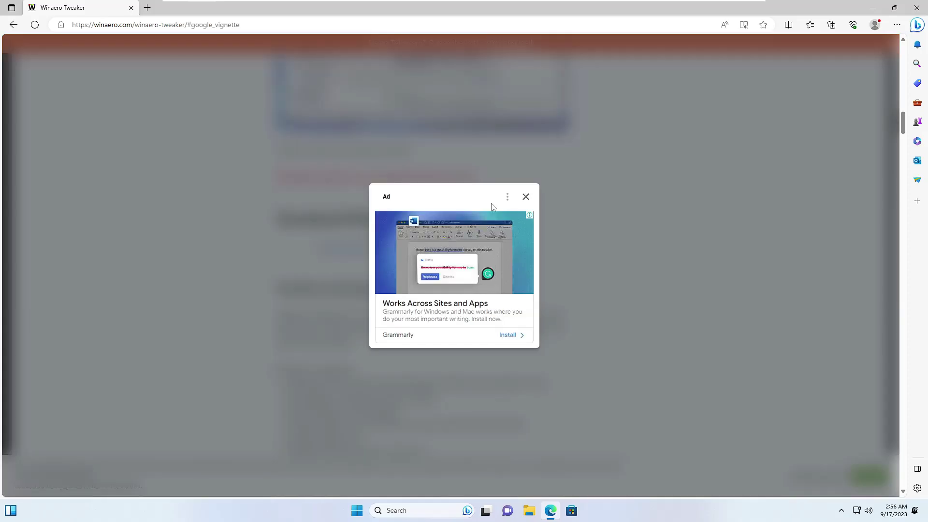
click(526, 198)
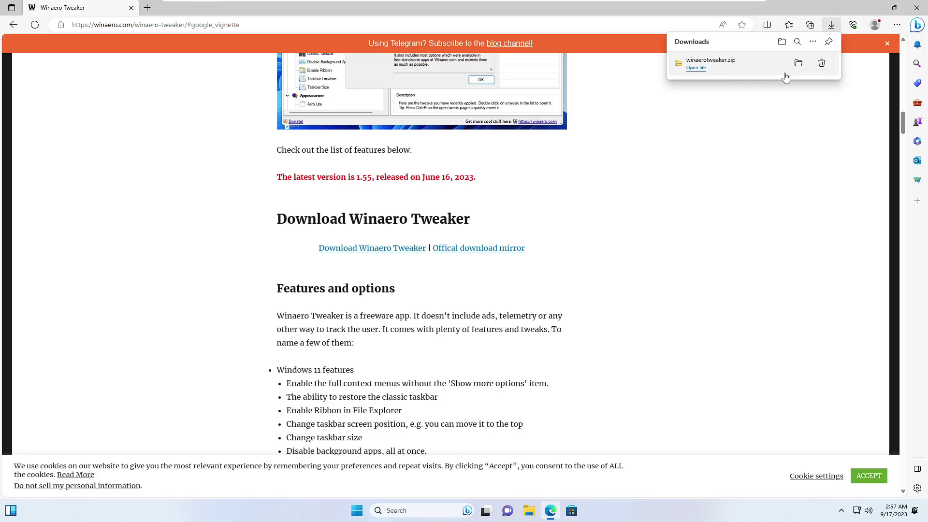
click(800, 66)
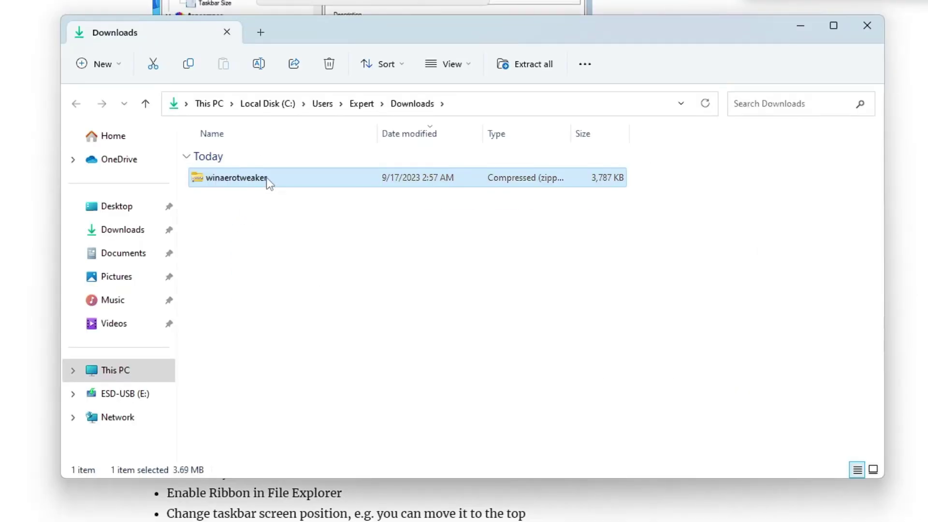
- Extract winaerotweaker.zip with Extract All and select WinaeroTweaker-1.55.0.0-setup in the new folder
right_click(352, 203)
click(314, 319)
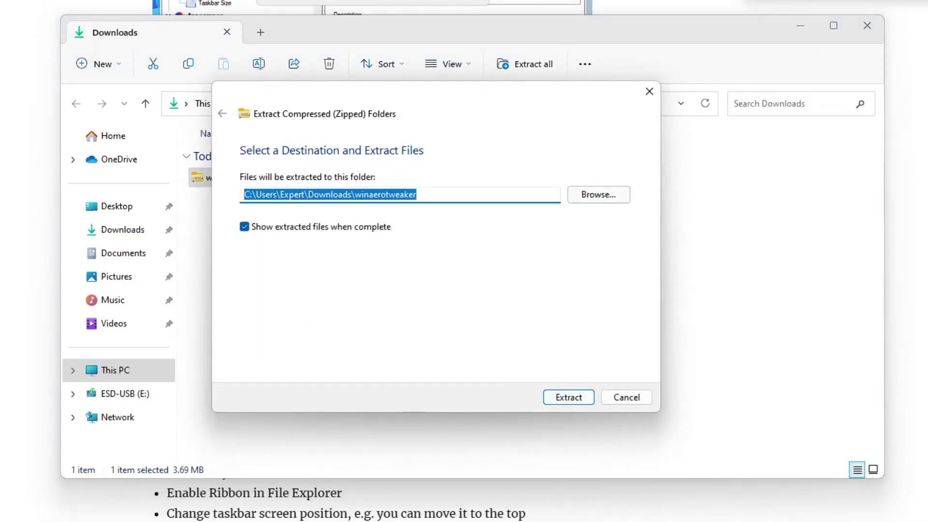
click(568, 397)
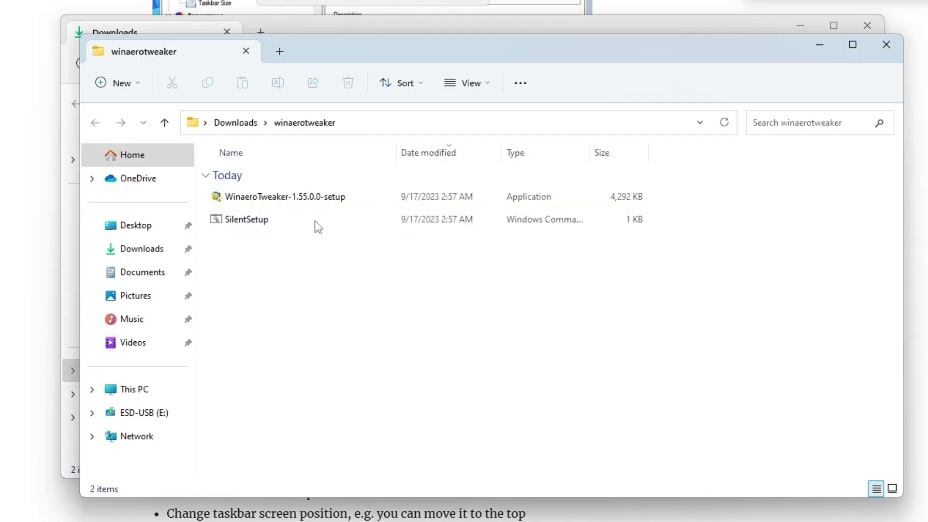
click(250, 202)
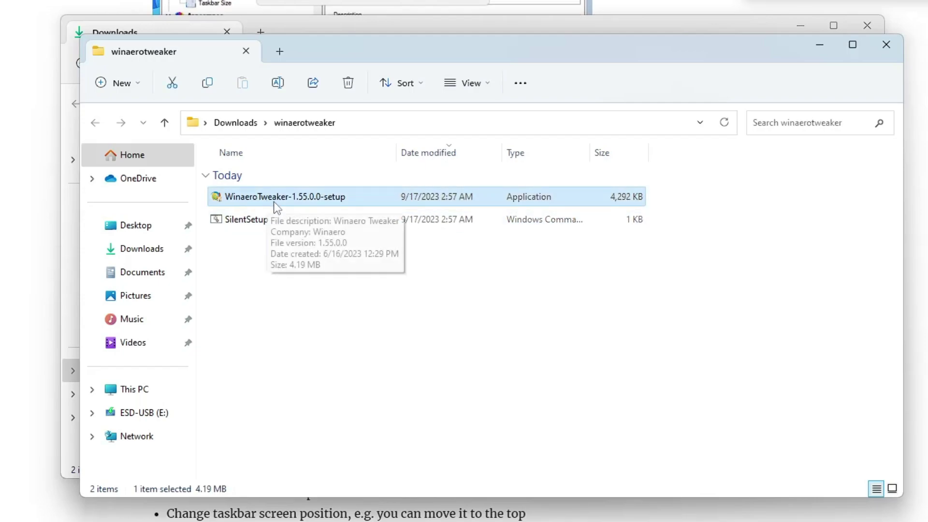
- Run WinaeroTweaker-1.55.0.0-setup as administrator and keep the normal install mode
right_click(340, 198)
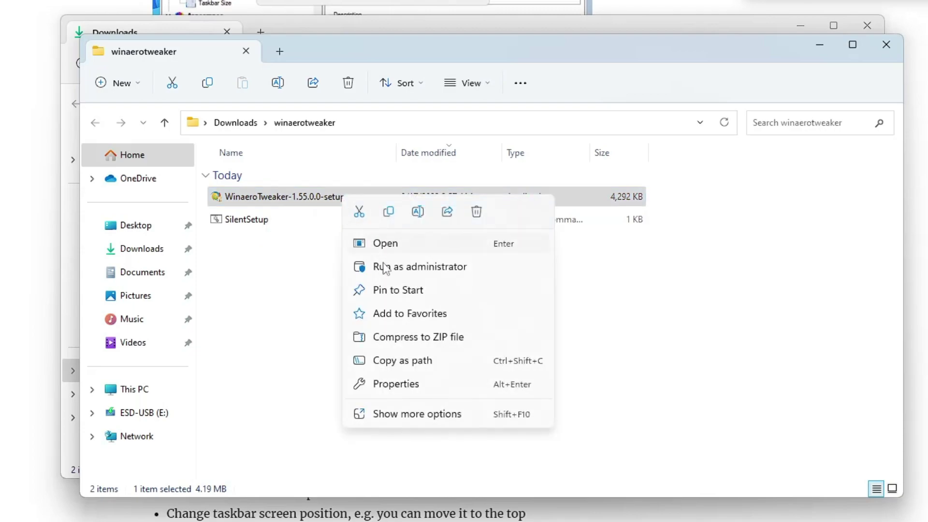
click(405, 271)
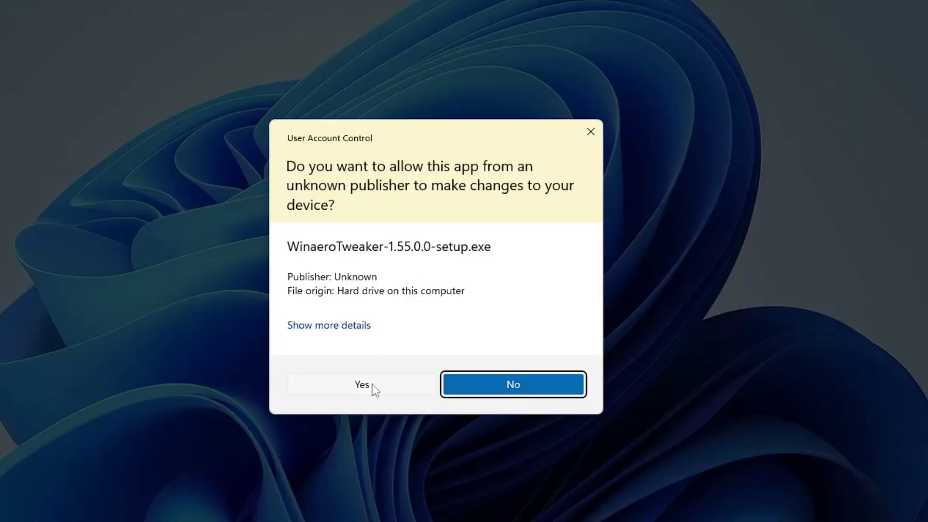
click(373, 385)
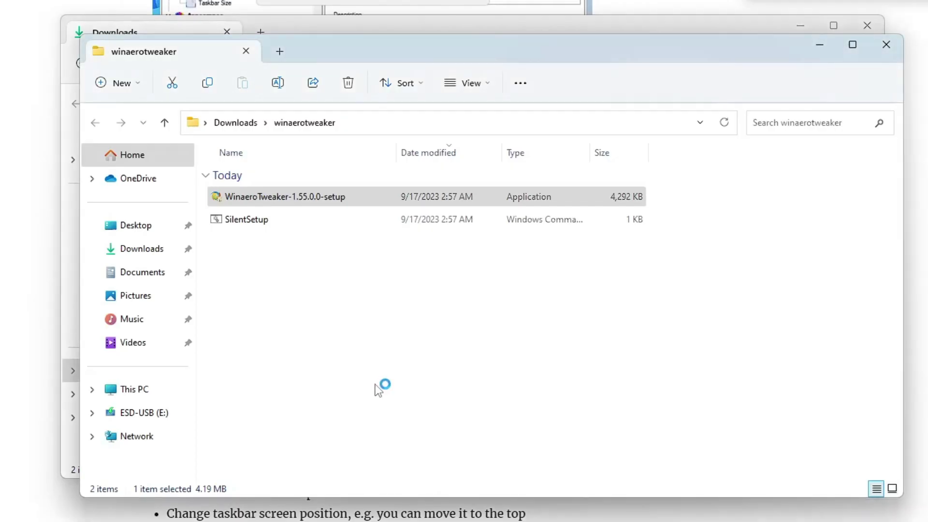
click(524, 375)
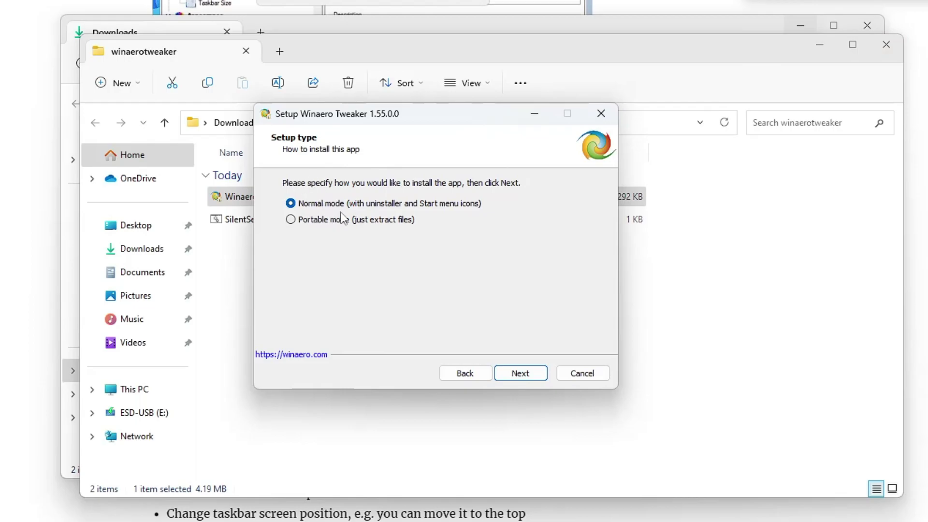
click(523, 376)
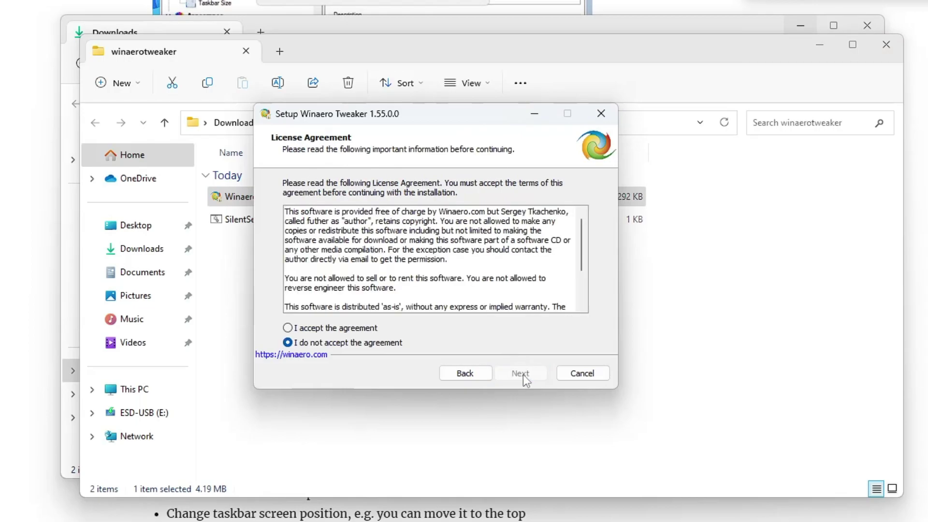
- Accept the license and install with the default location, Start Menu folder and desktop icon, then launch
click(353, 328)
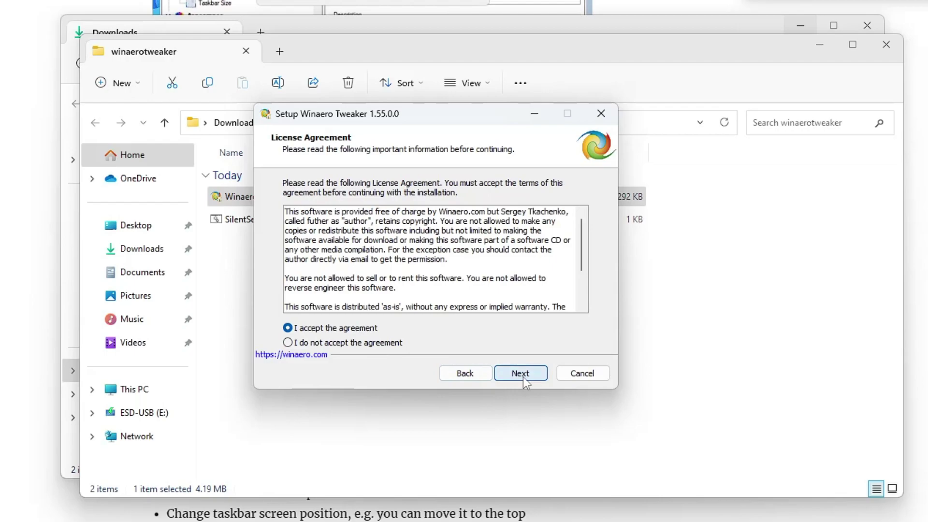
click(522, 376)
click(523, 380)
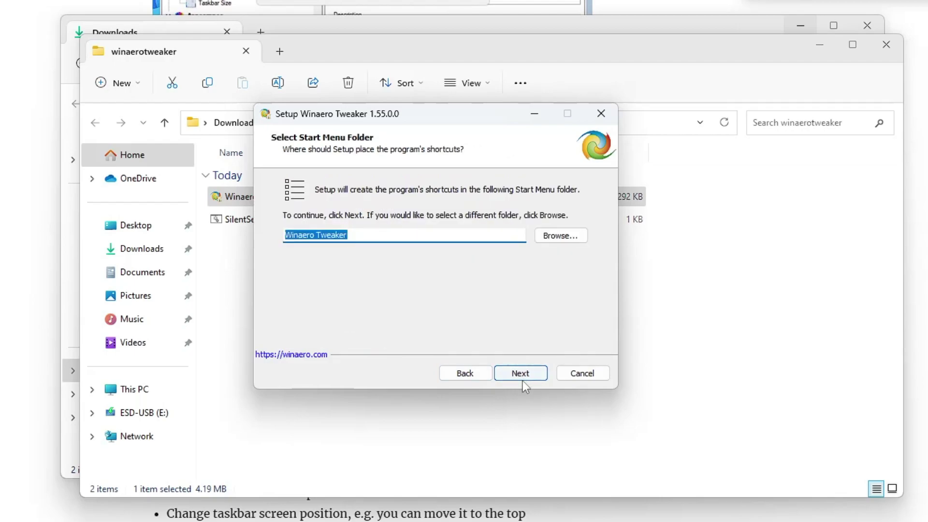
click(522, 378)
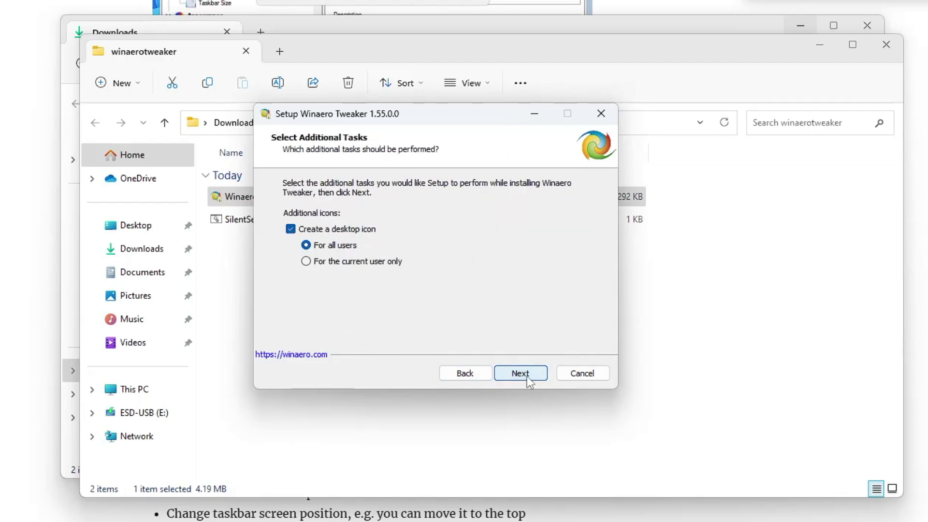
click(524, 378)
click(526, 376)
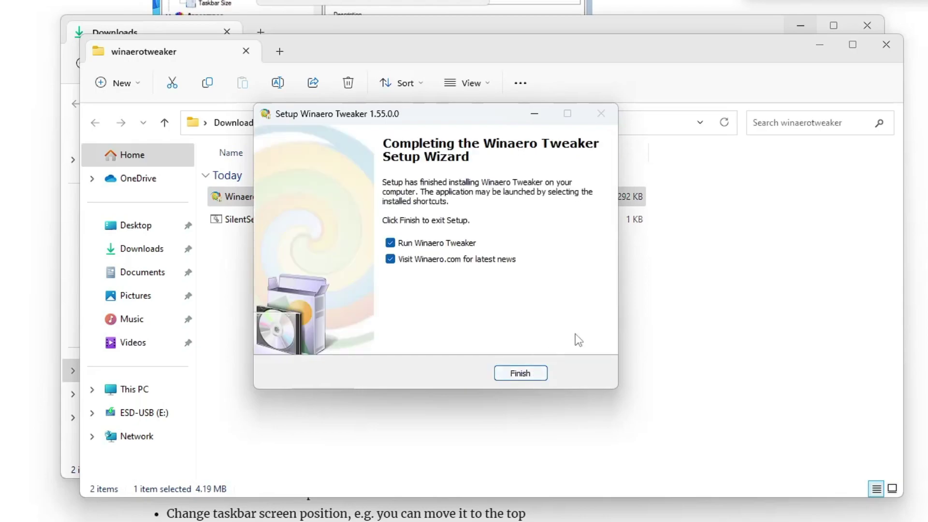
click(524, 378)
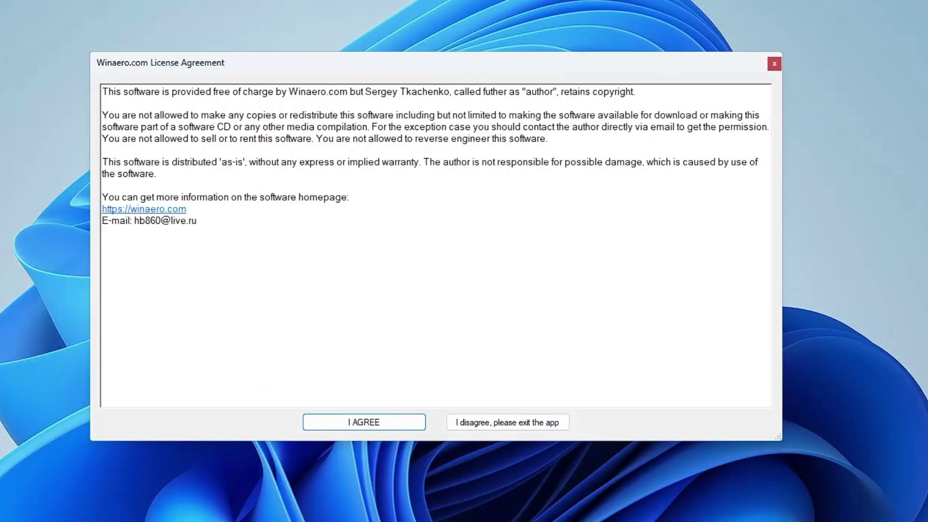
- Agree to the Winaero.com license and shift the main window slightly down and right
click(367, 428)
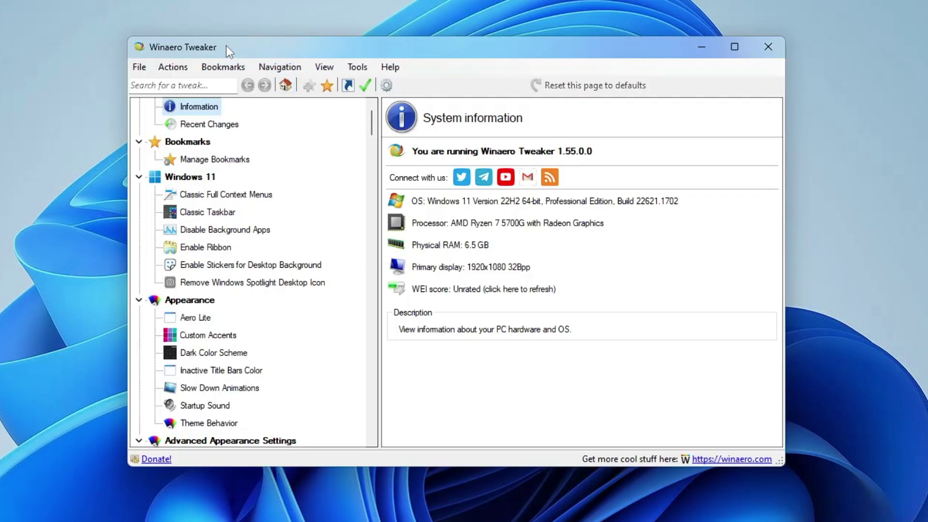
drag(226, 46, 237, 57)
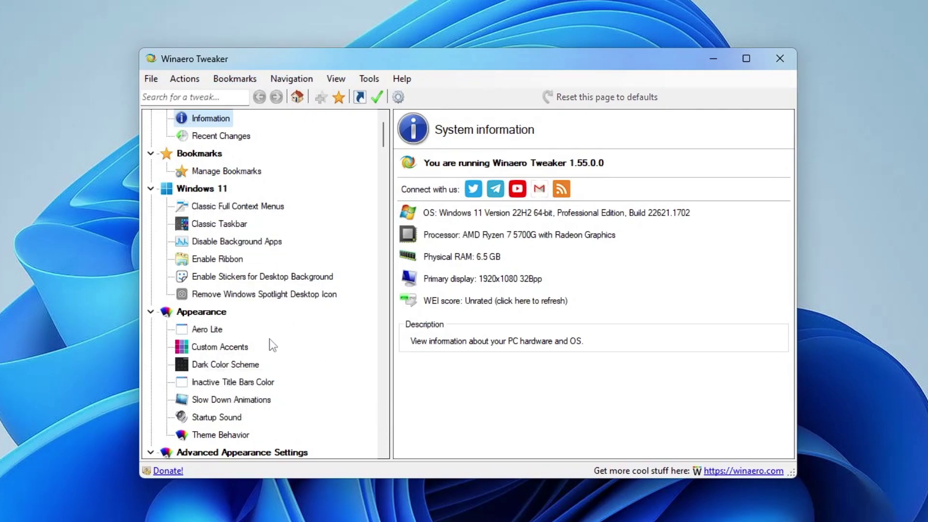
scroll(232, 203, up, 1)
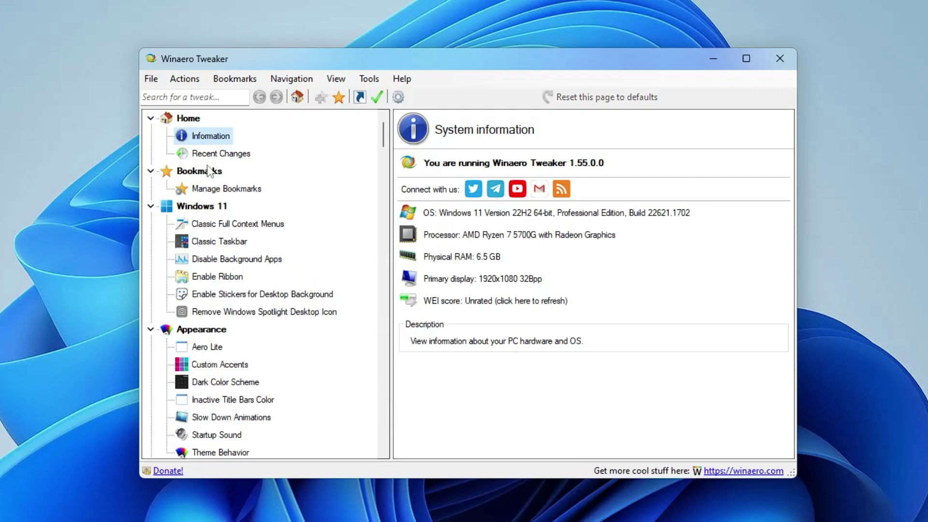
- Look through Recent Changes and Bookmarks, then select Windows 11 and Classic Full Context Menus
click(222, 154)
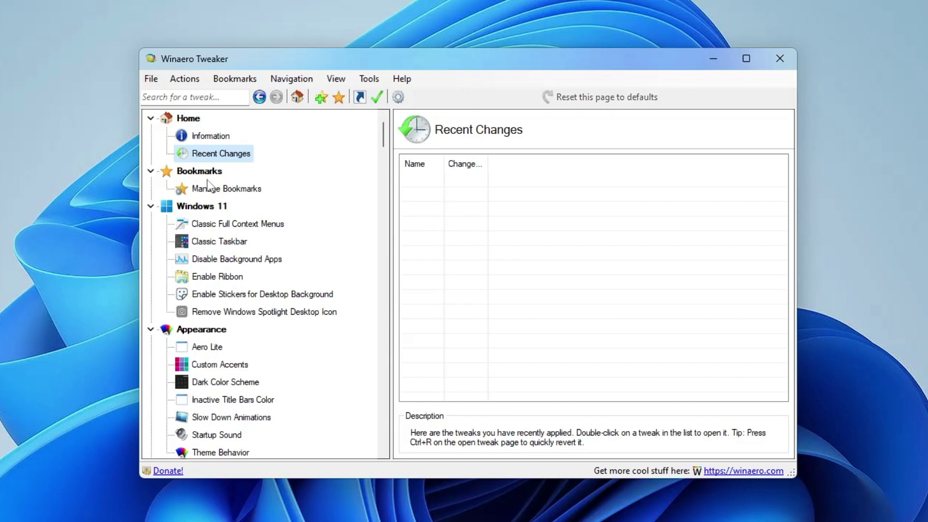
click(185, 175)
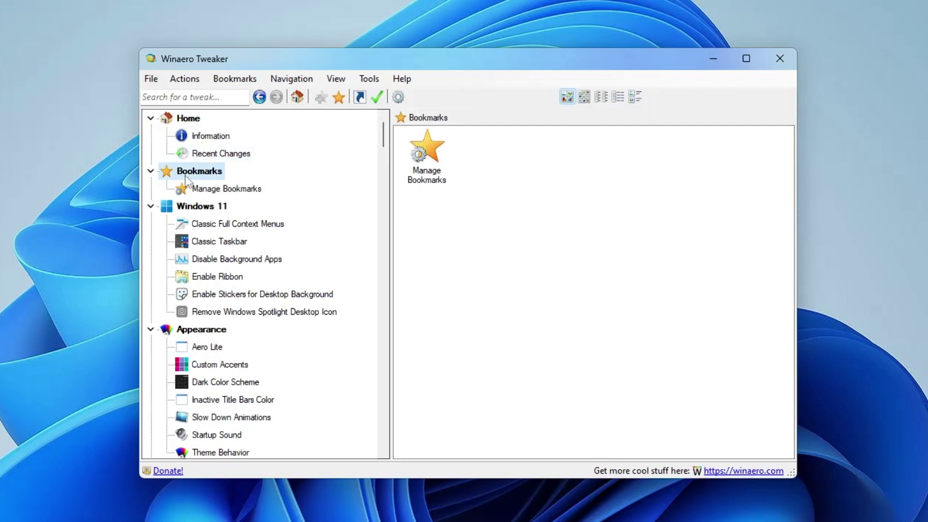
click(213, 192)
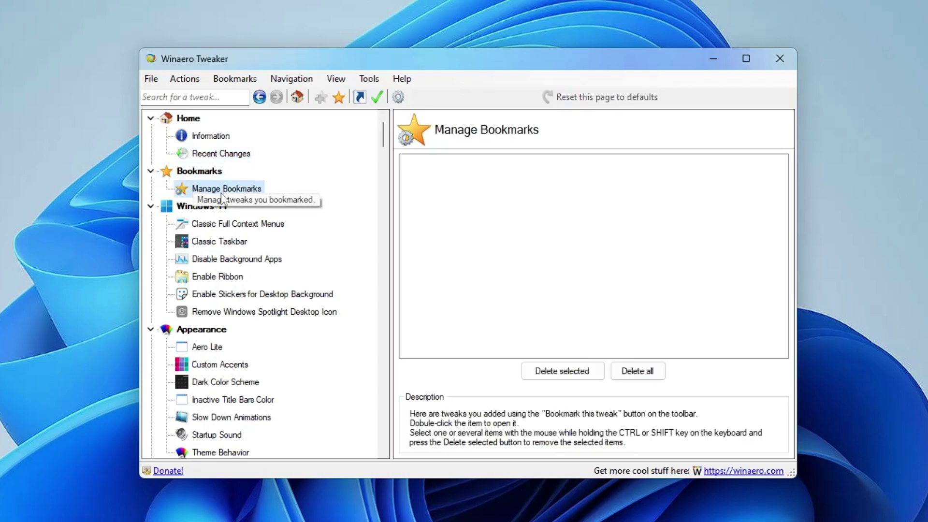
click(213, 208)
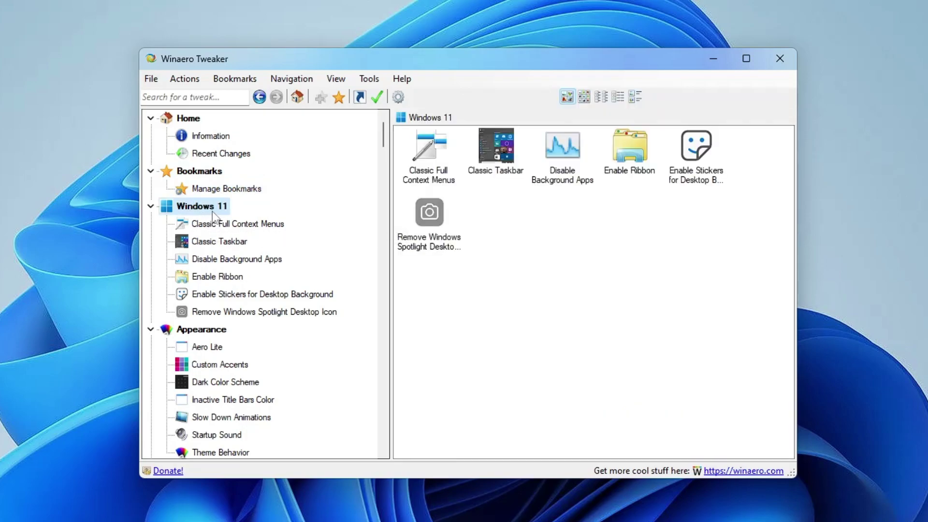
click(441, 172)
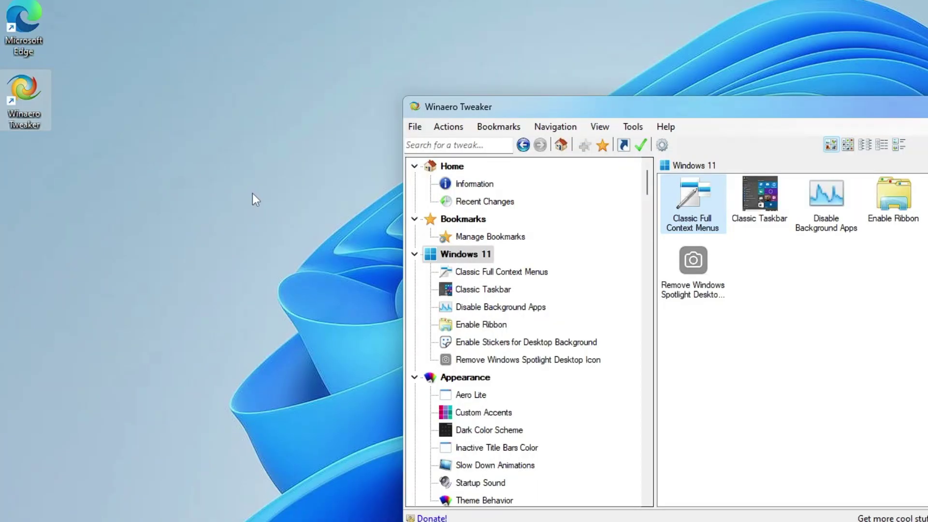
click(115, 155)
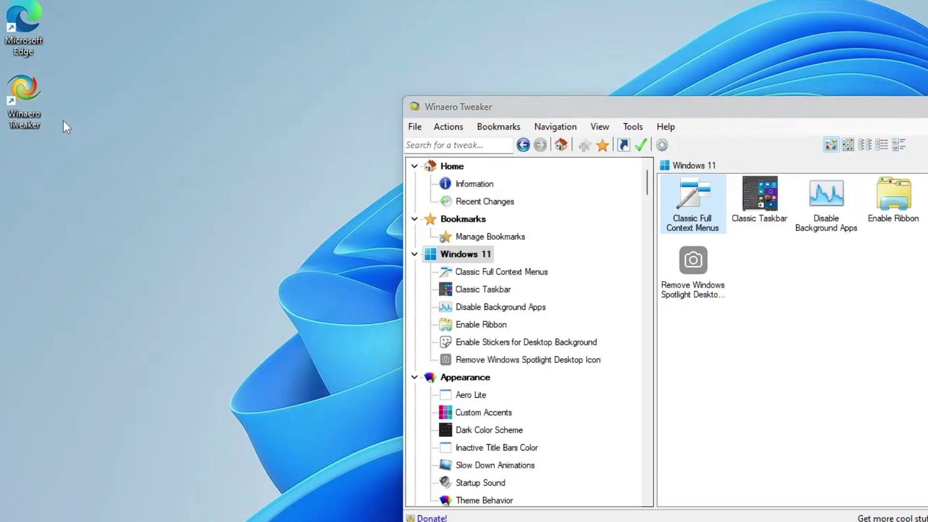
right_click(27, 100)
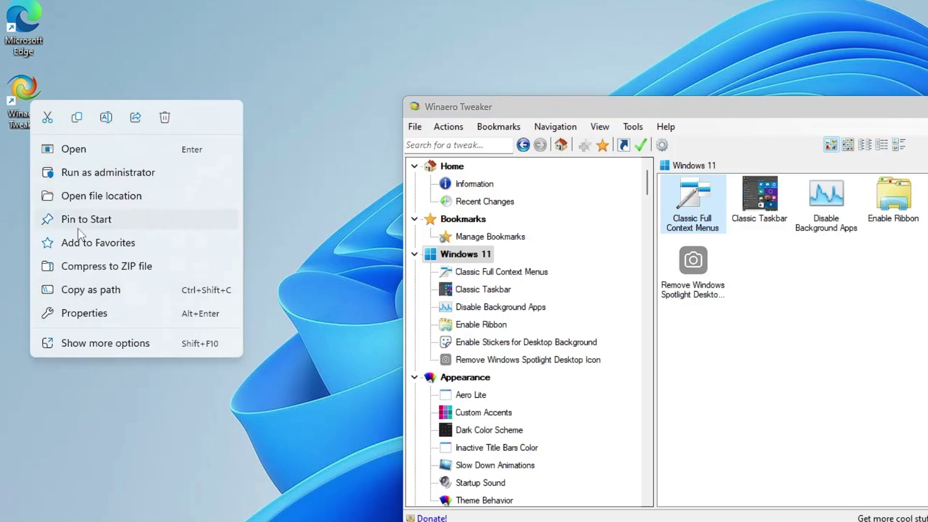
click(100, 347)
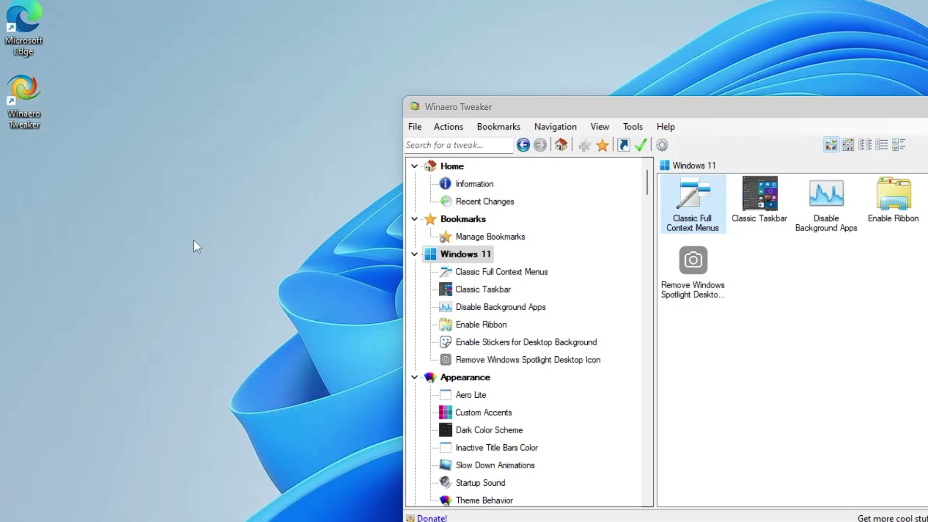
right_click(210, 276)
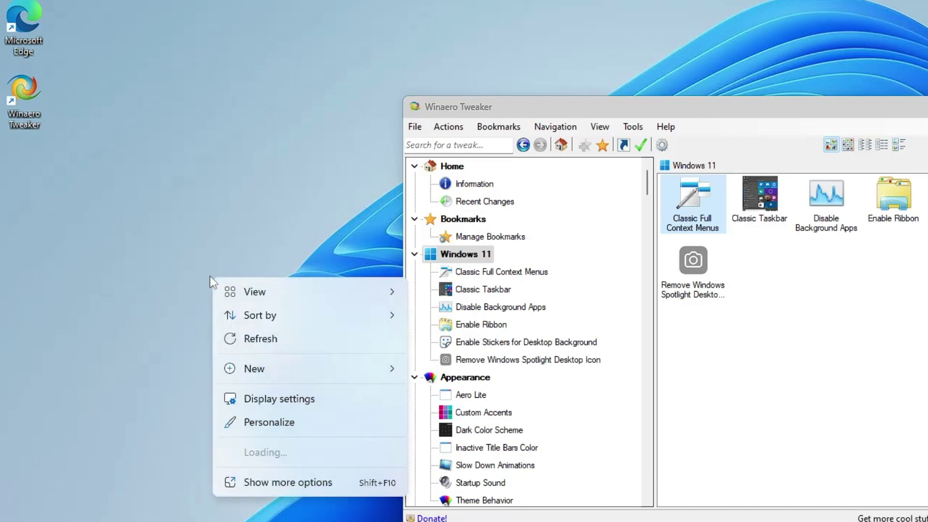
click(686, 224)
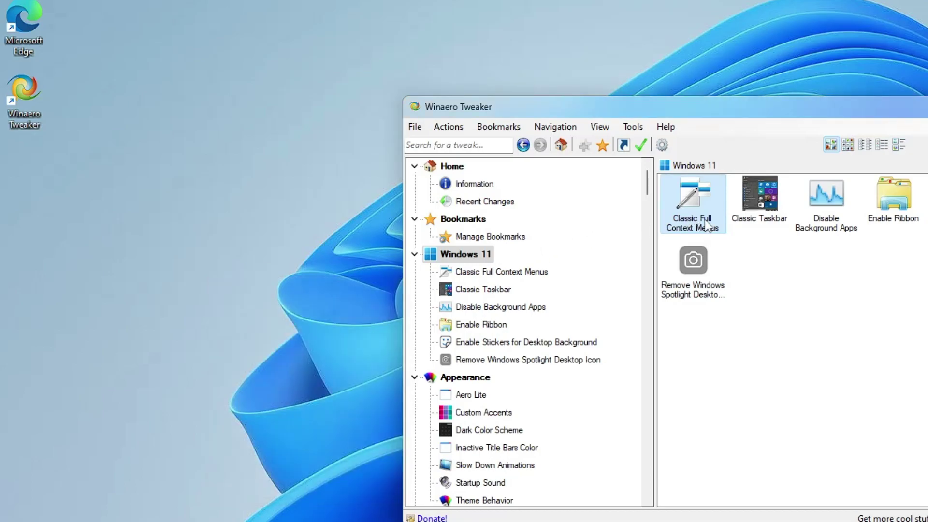
- Enable classic full context menus, restart Explorer, and check a desktop shortcut's right-click menu
double_click(705, 227)
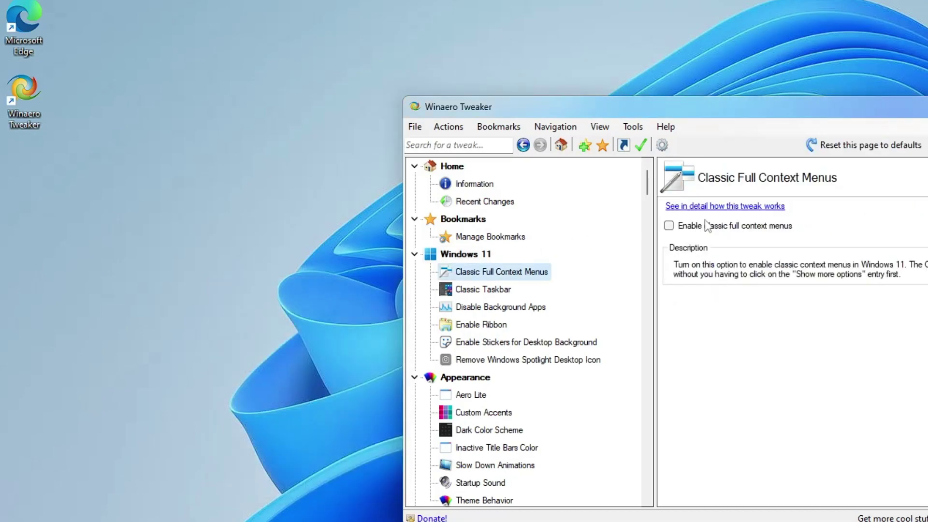
click(669, 226)
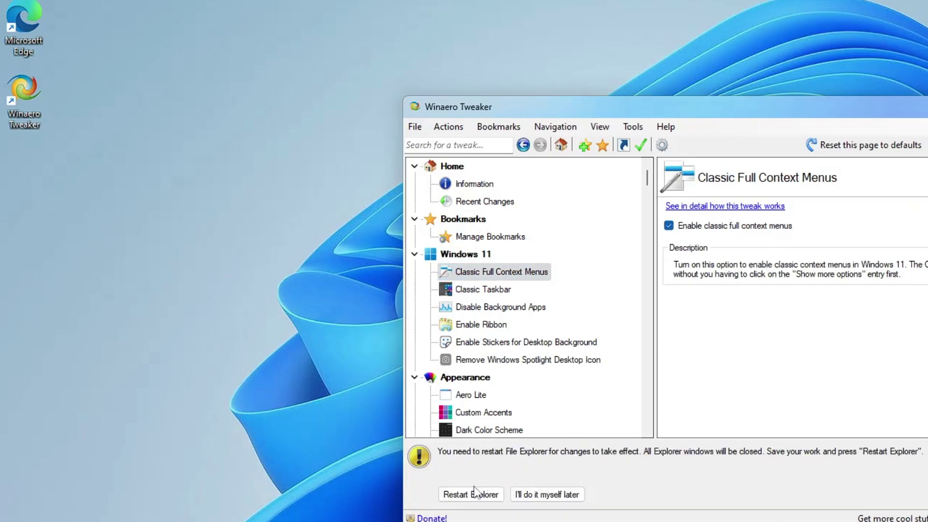
click(496, 495)
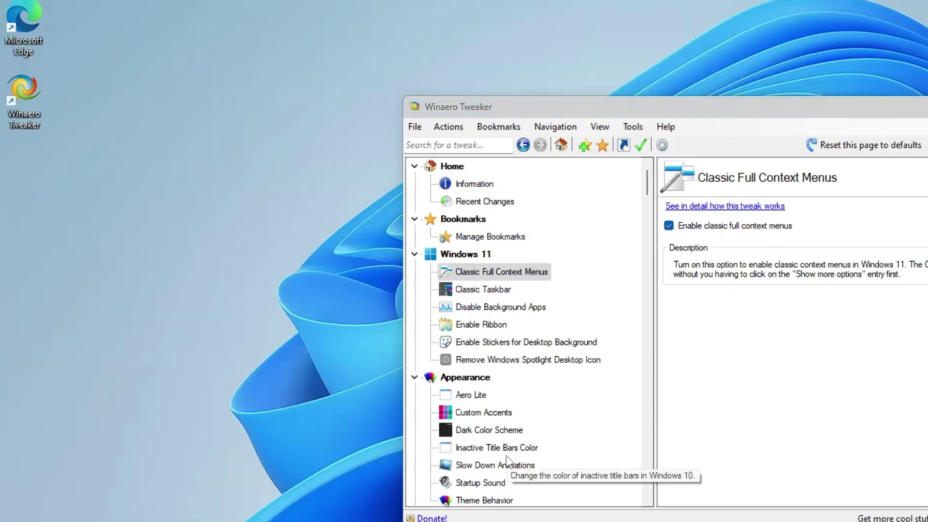
right_click(33, 95)
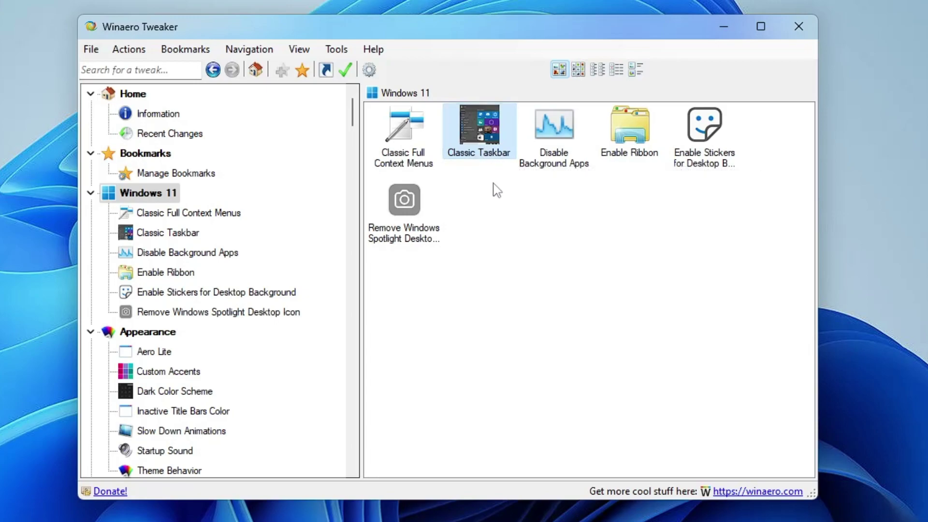
- Turn on 'Disable background apps, all at once' and go to Enable Stickers for Desktop Background
click(555, 170)
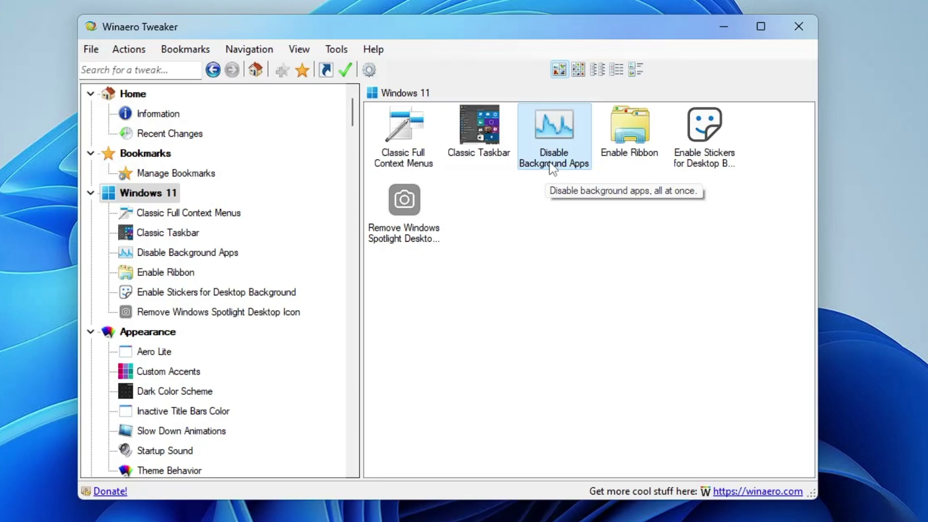
double_click(574, 164)
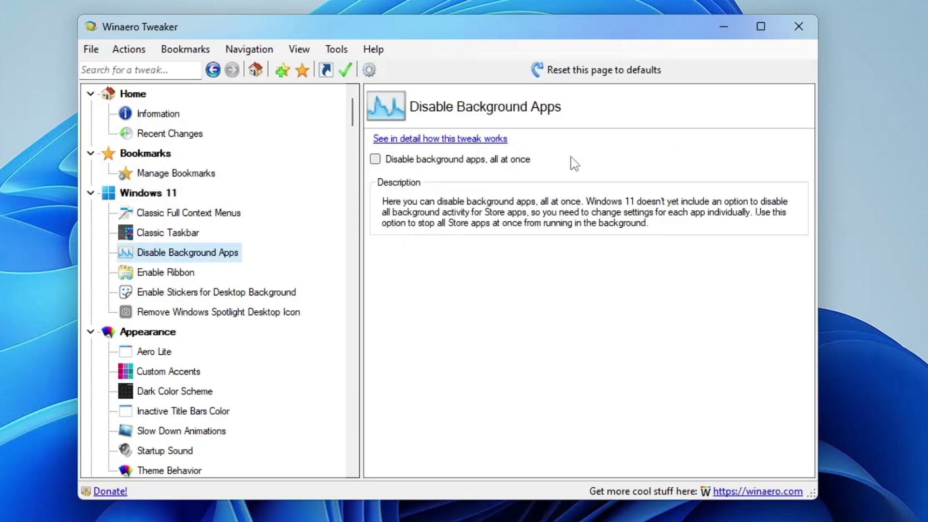
click(375, 161)
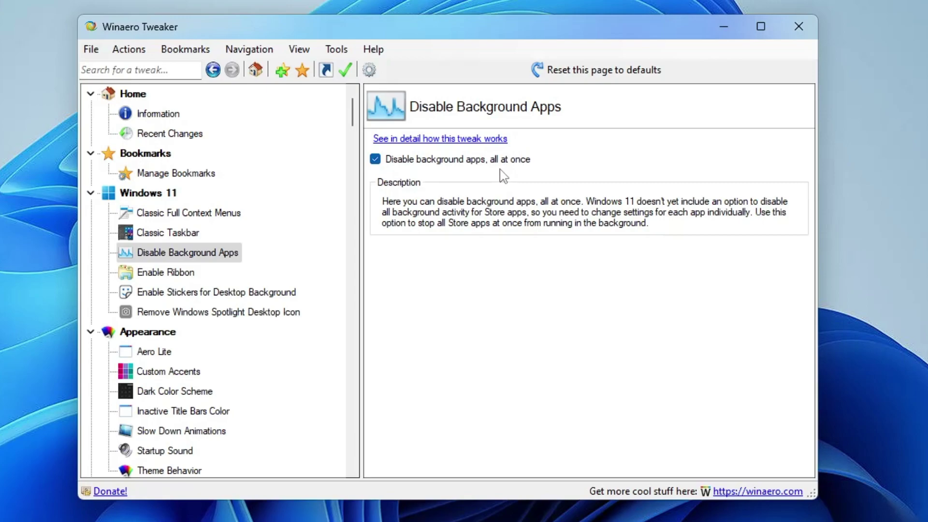
click(199, 272)
click(207, 292)
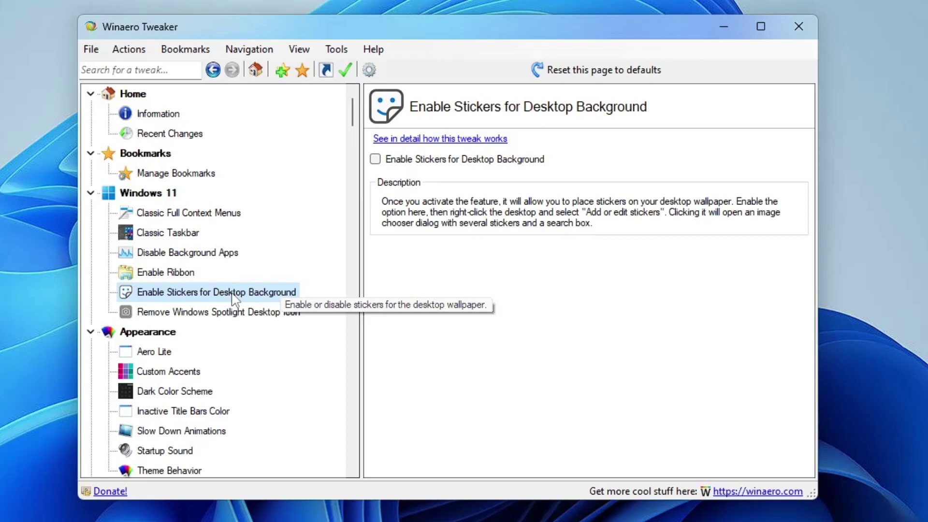
- Tick Enable Stickers for Desktop Background and sign out now to apply it
click(375, 160)
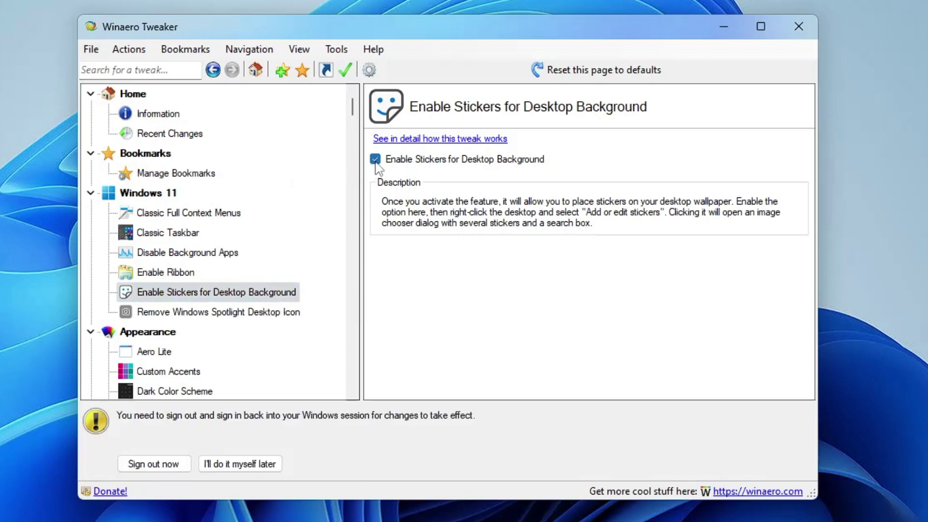
click(162, 464)
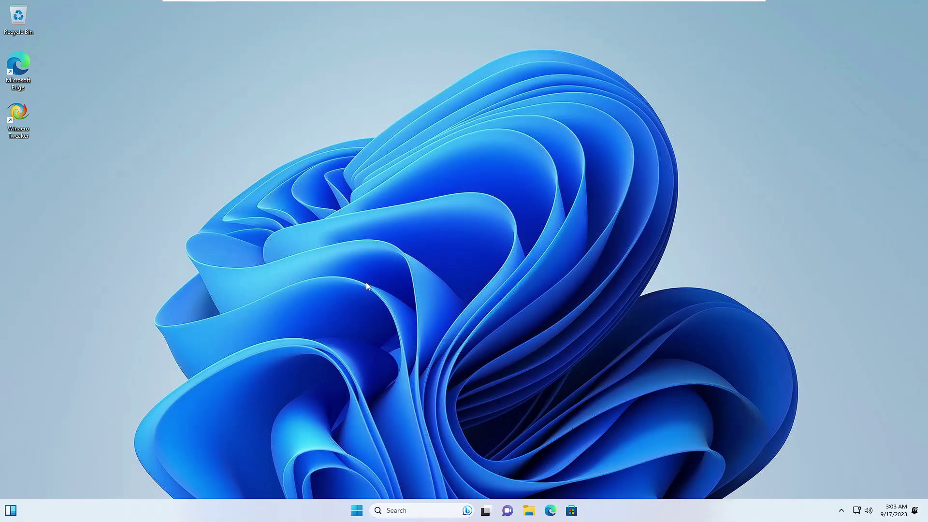
- Add Pirate sword stickers via Add or edit stickers and drag them to the desktop's right side
right_click(217, 184)
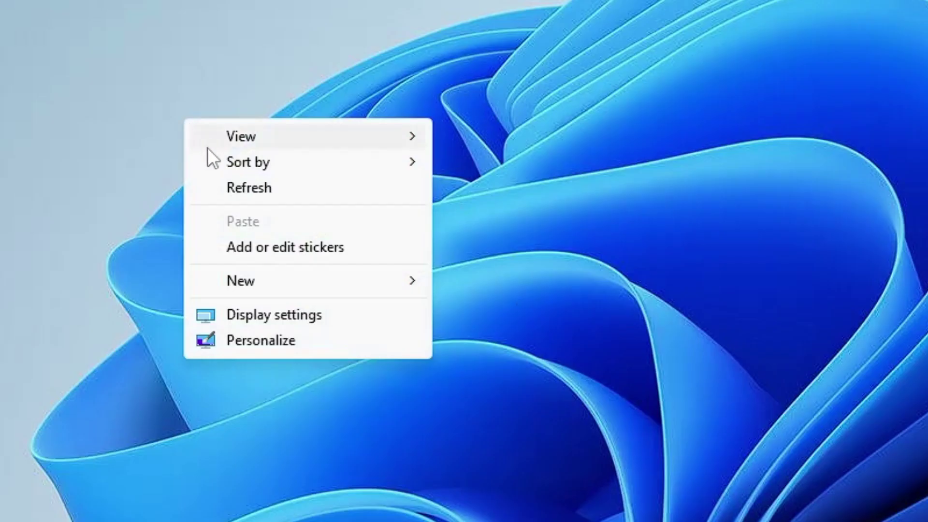
click(299, 252)
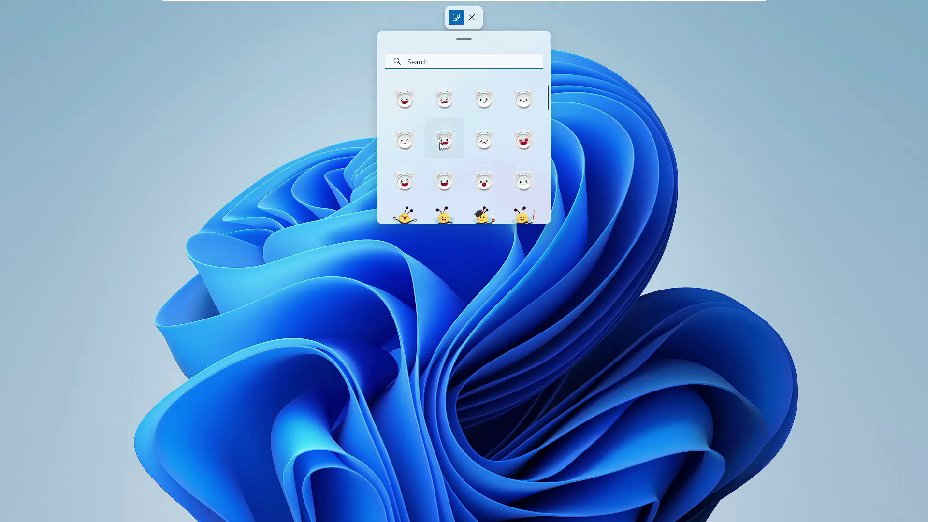
scroll(463, 141, down, 3)
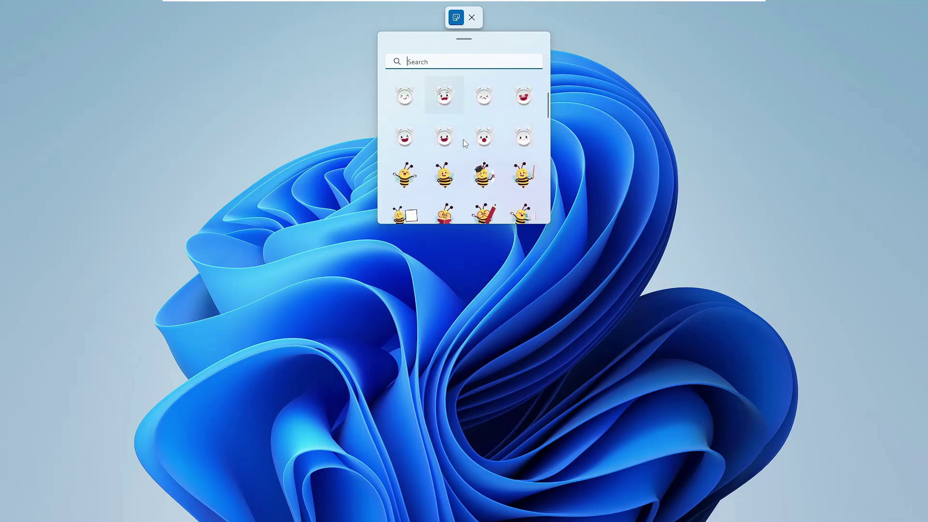
scroll(462, 140, down, 4)
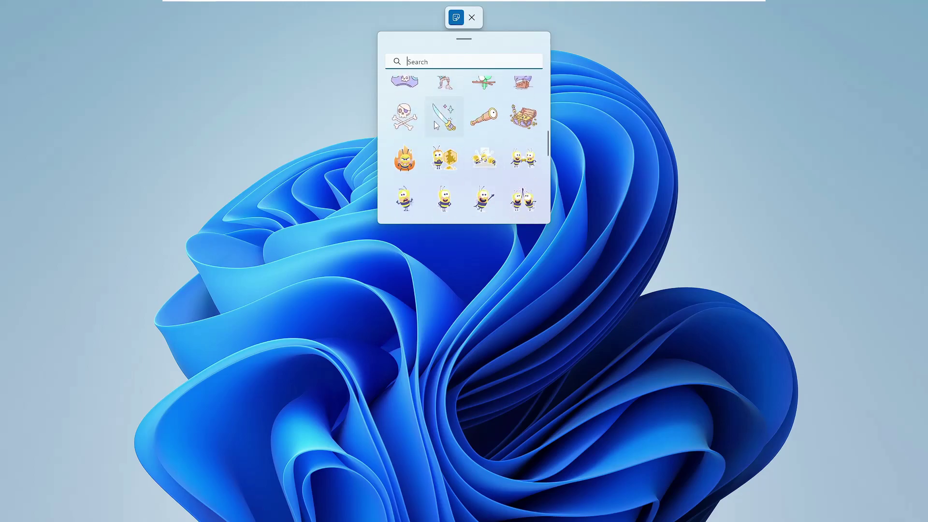
click(444, 118)
drag(138, 122, 840, 137)
drag(106, 139, 814, 381)
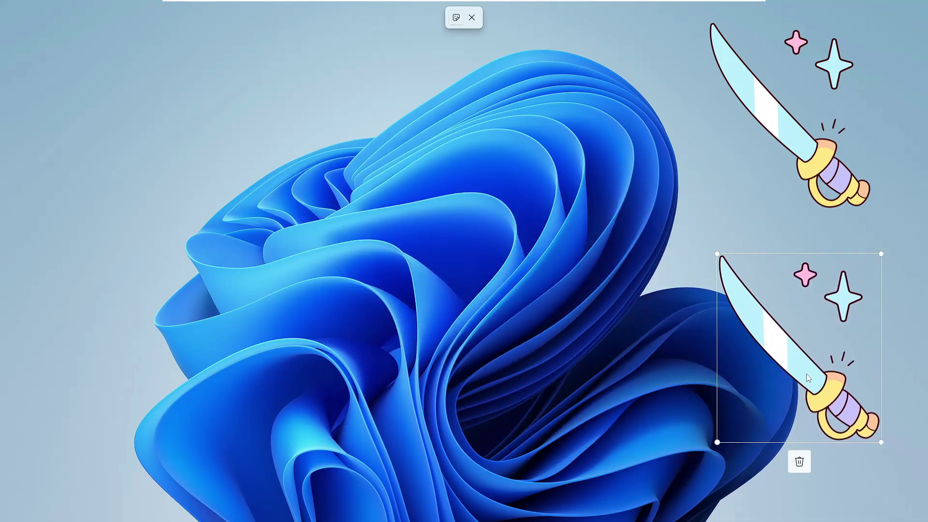
click(409, 121)
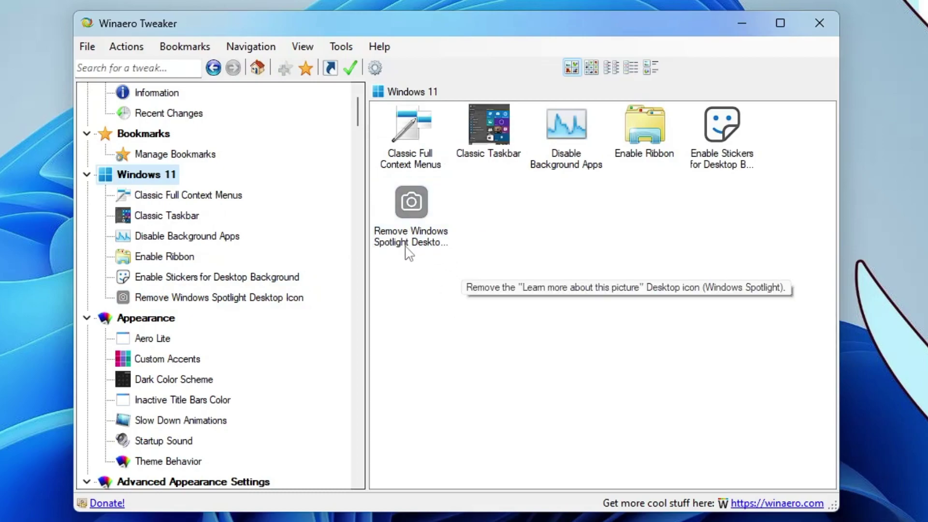
- Open Appearance > Aero Lite and choose Enable Aero Lite (default)
scroll(198, 295, down, 2)
click(137, 200)
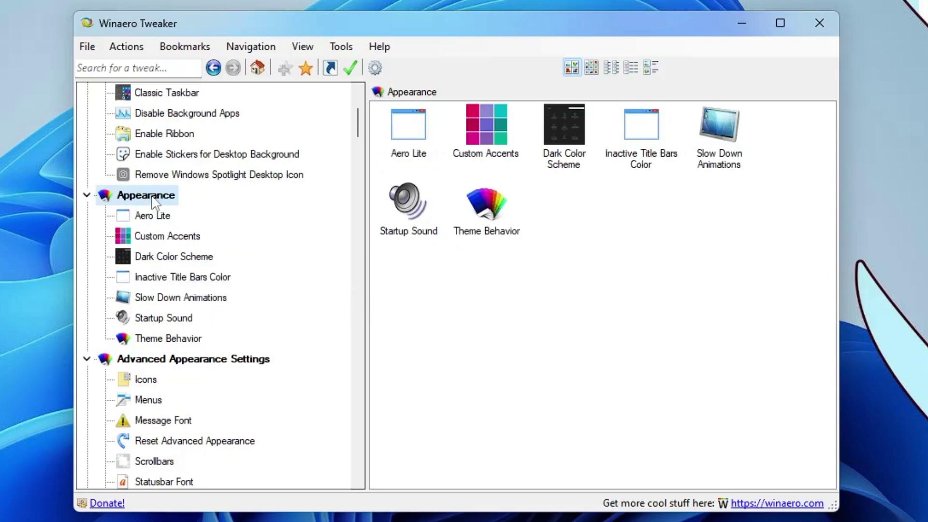
click(410, 147)
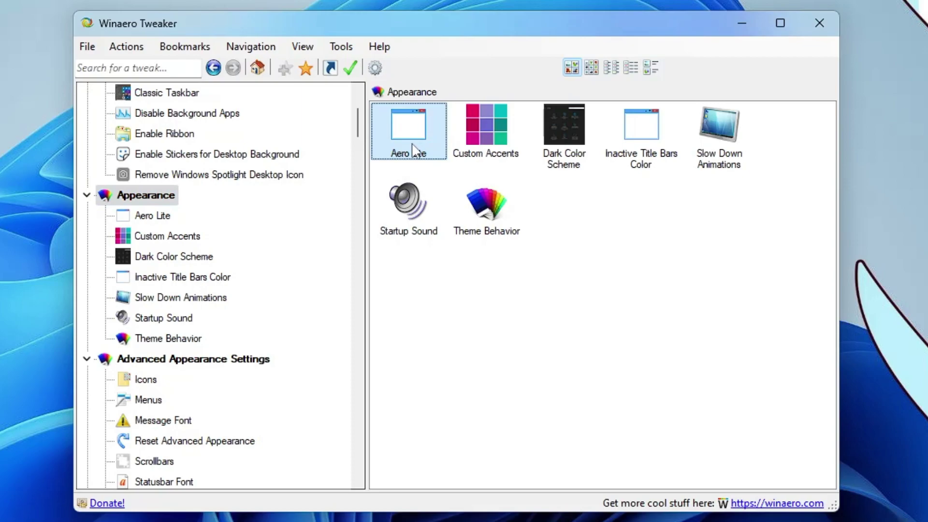
double_click(410, 145)
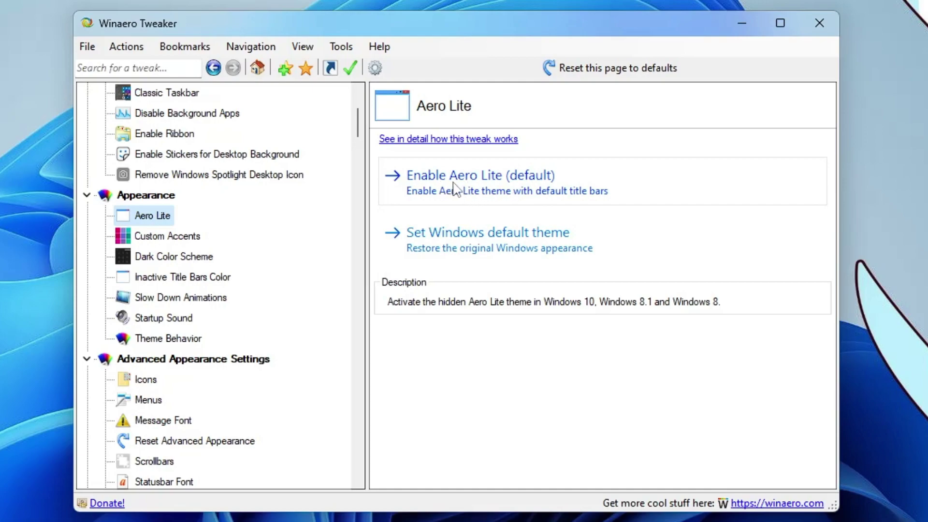
click(453, 183)
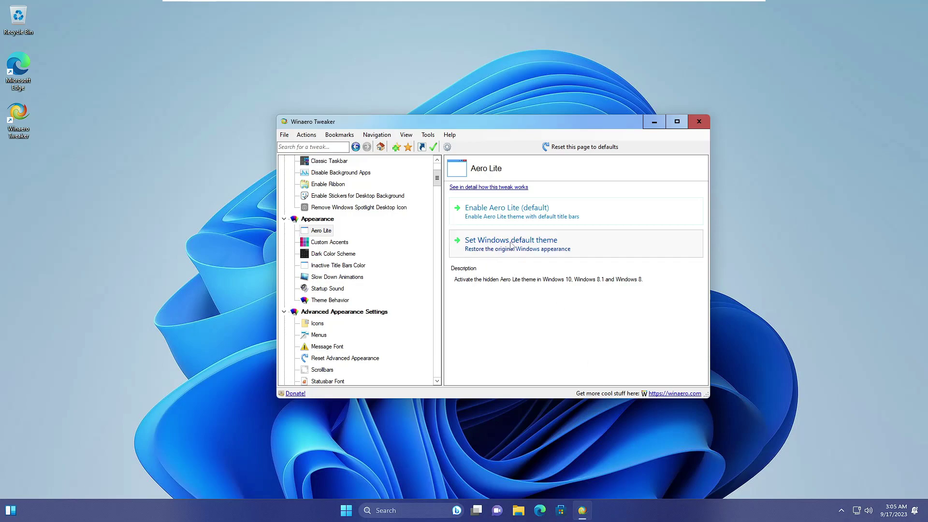
- Restore the default Windows theme, then open the Customize Startup Sound page under Appearance
click(511, 244)
click(321, 221)
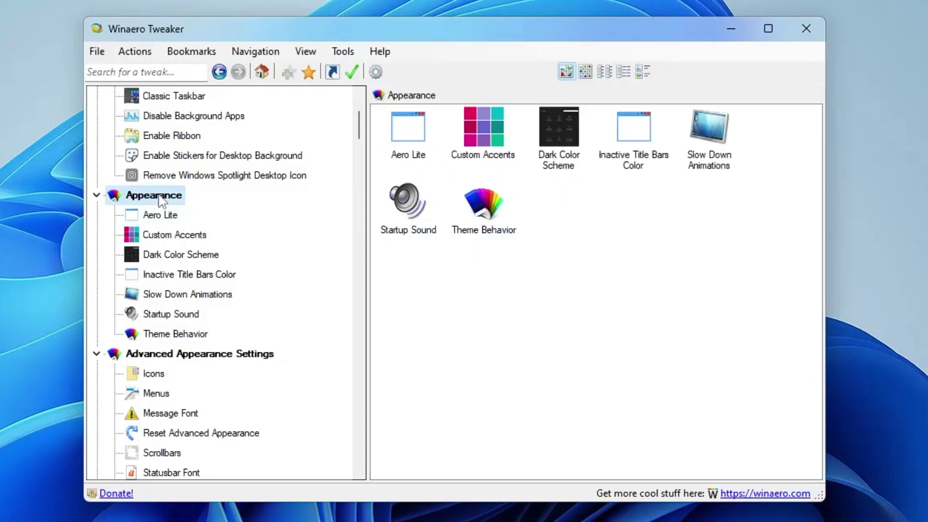
click(485, 145)
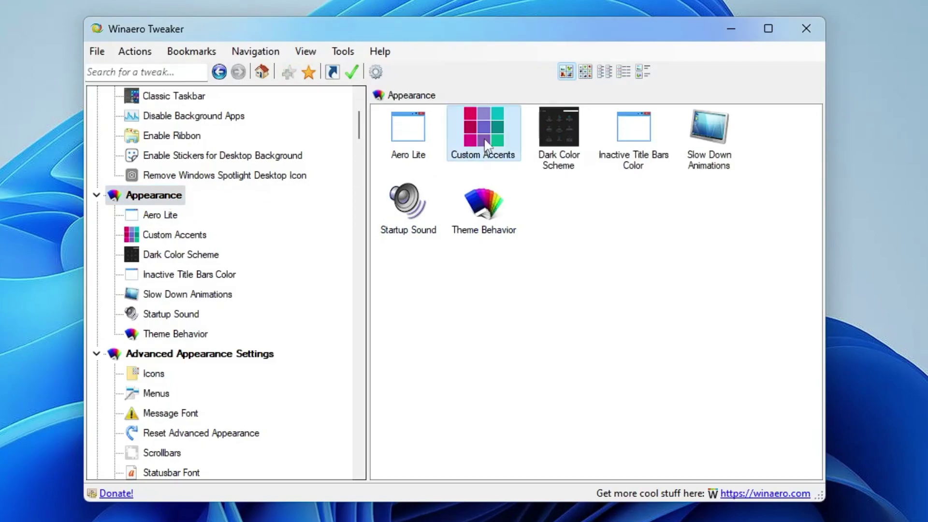
click(558, 155)
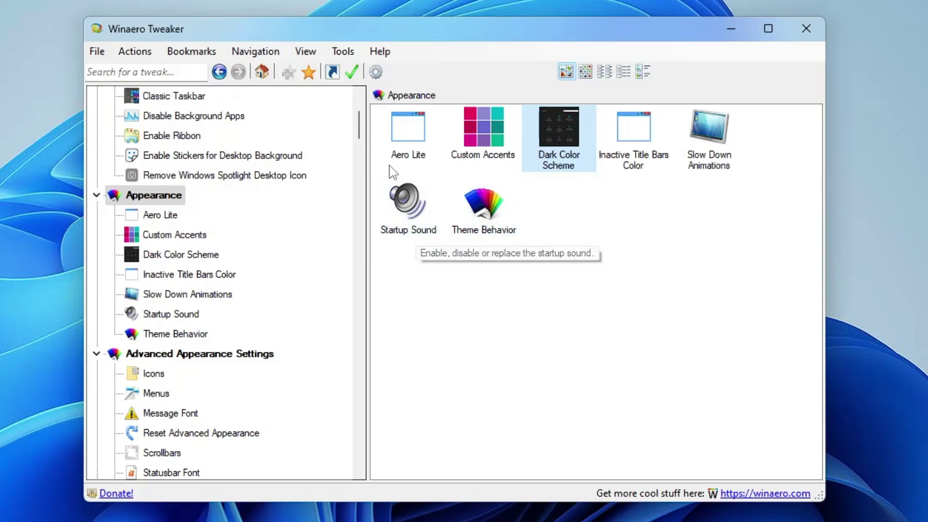
double_click(413, 218)
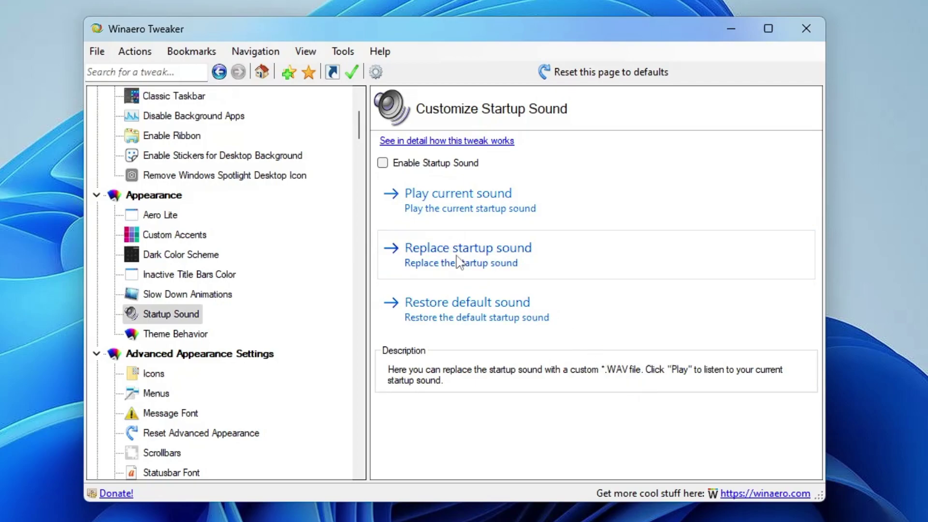
- Replace the startup sound with windows-xp-startup from Downloads and reboot Windows
click(482, 256)
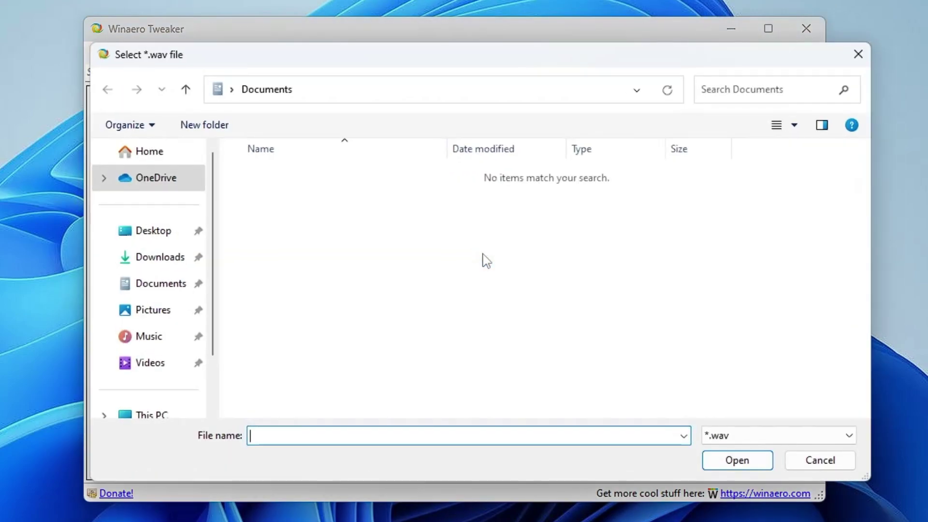
click(175, 265)
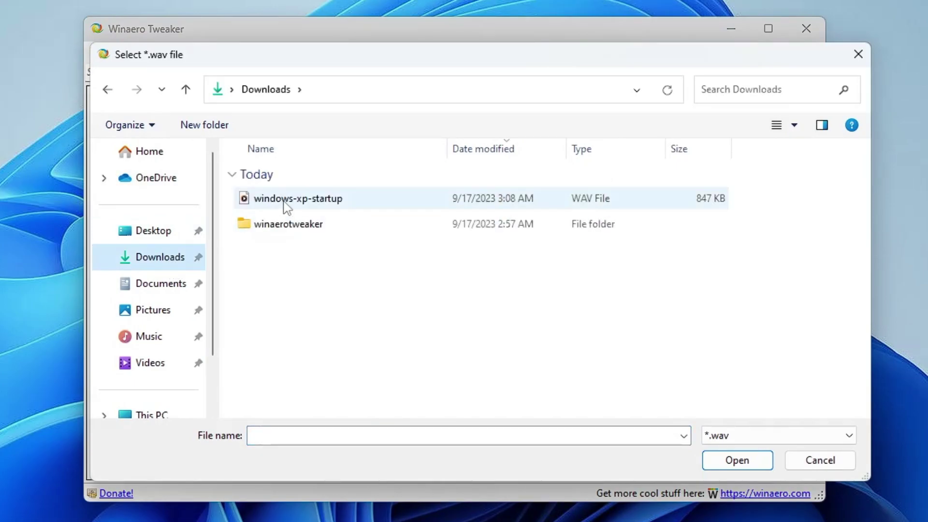
click(287, 203)
click(734, 460)
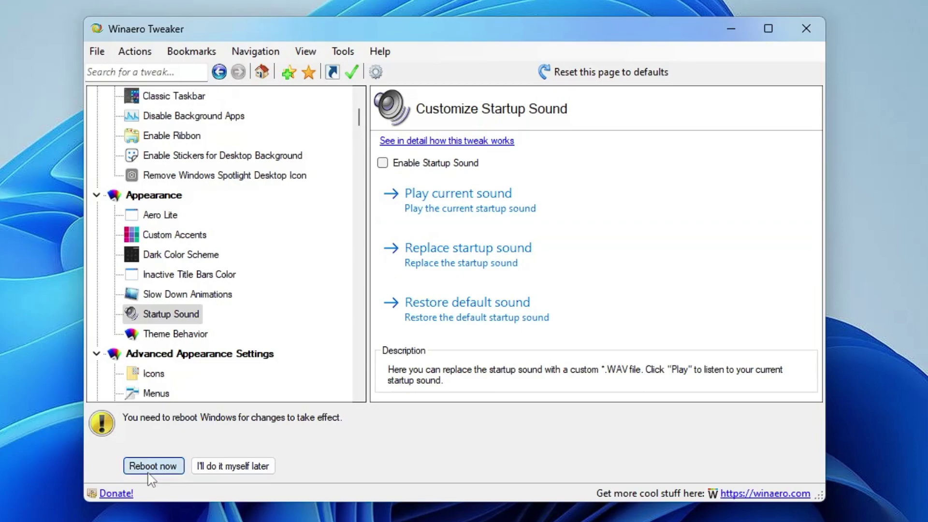
click(161, 466)
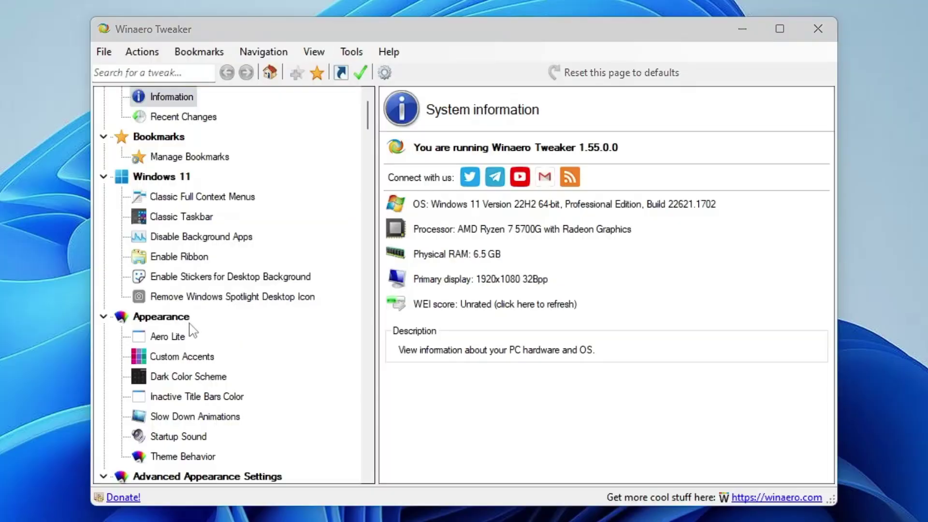
- Scroll down the left tree of the relaunched Winaero Tweaker
scroll(326, 257, down, 3)
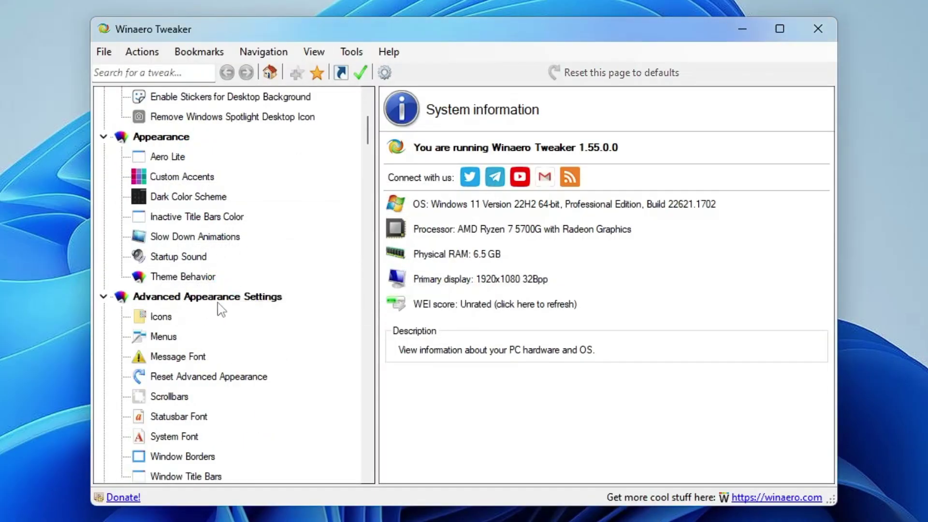
- Preview the Icons, Menus, Message Font, Window Borders and Window Title Bars tweaks
scroll(221, 309, down, 1)
click(175, 239)
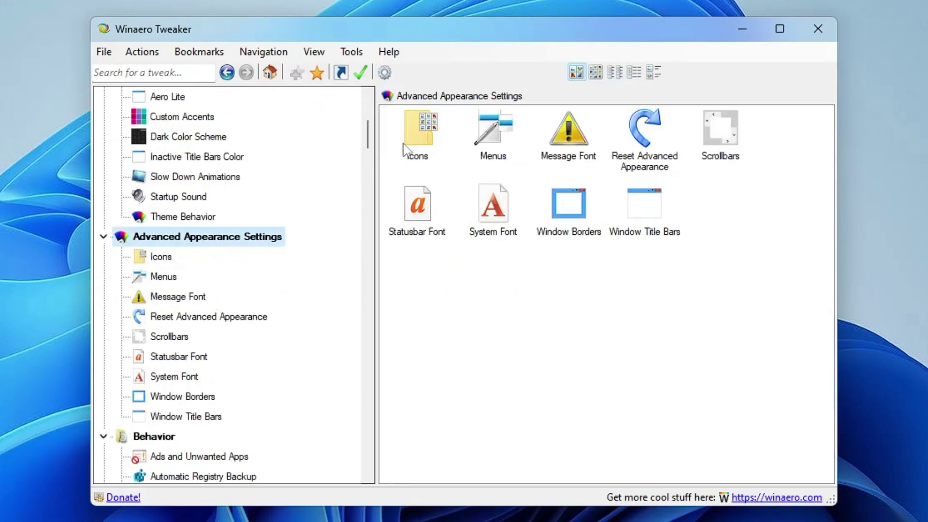
click(425, 140)
click(500, 144)
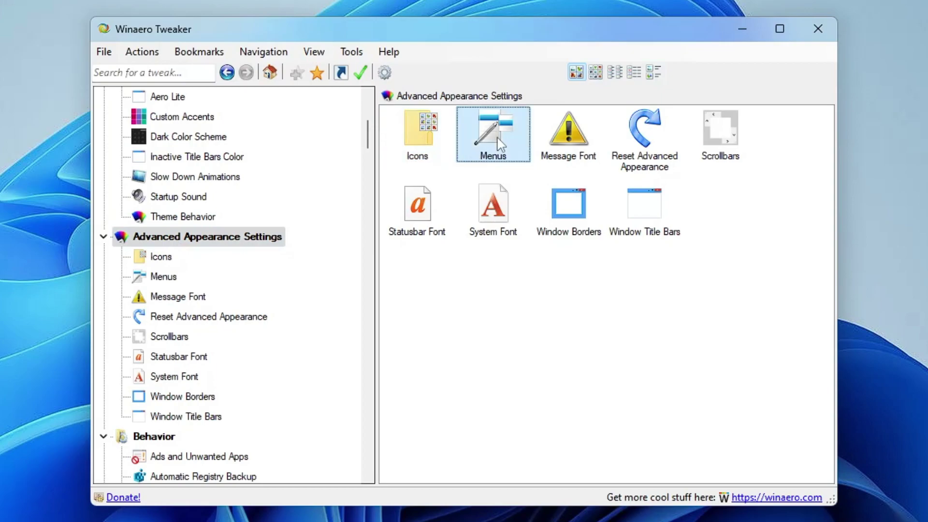
click(571, 133)
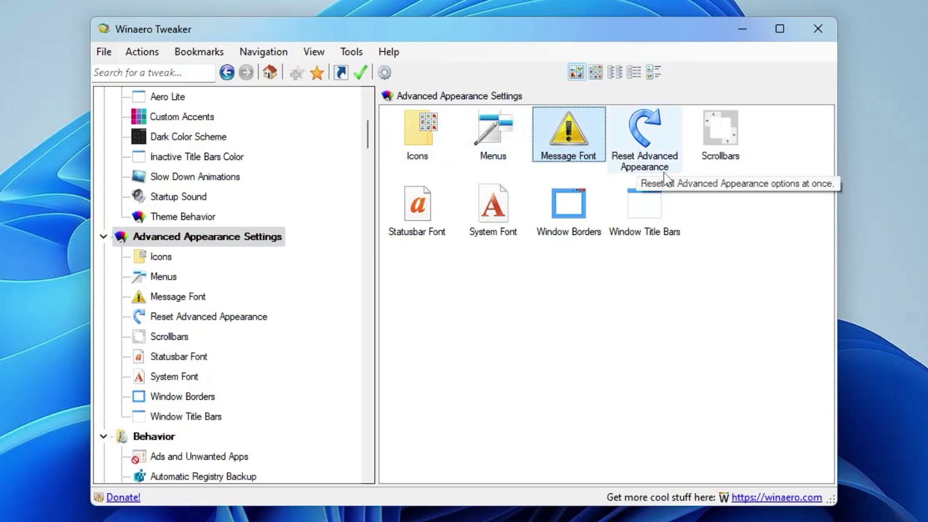
click(577, 227)
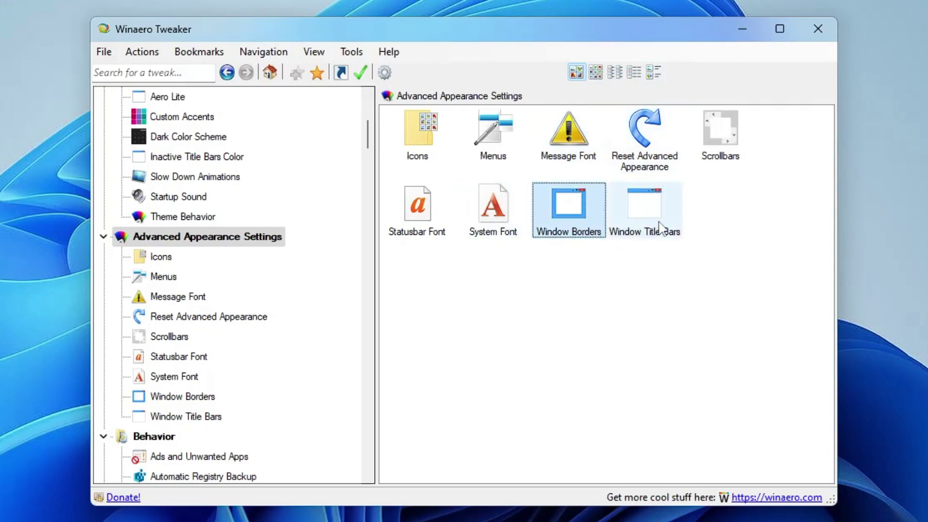
click(643, 212)
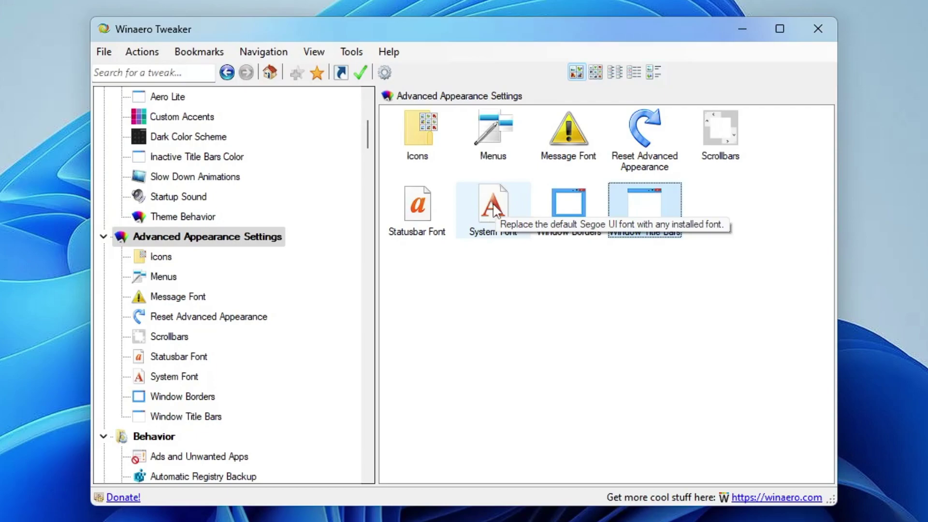
scroll(244, 265, down, 3)
- Open the Behavior category and view the Automatic Registry Backup tweak page
click(152, 257)
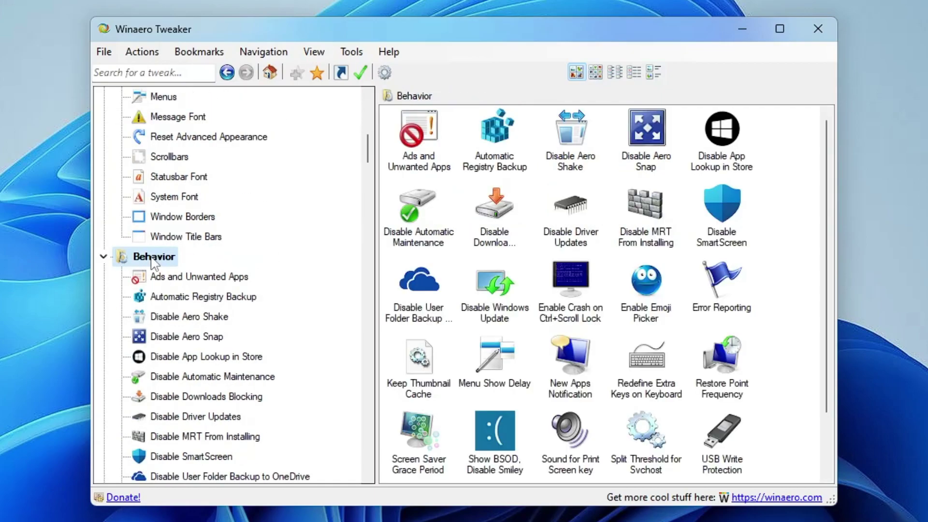
click(406, 160)
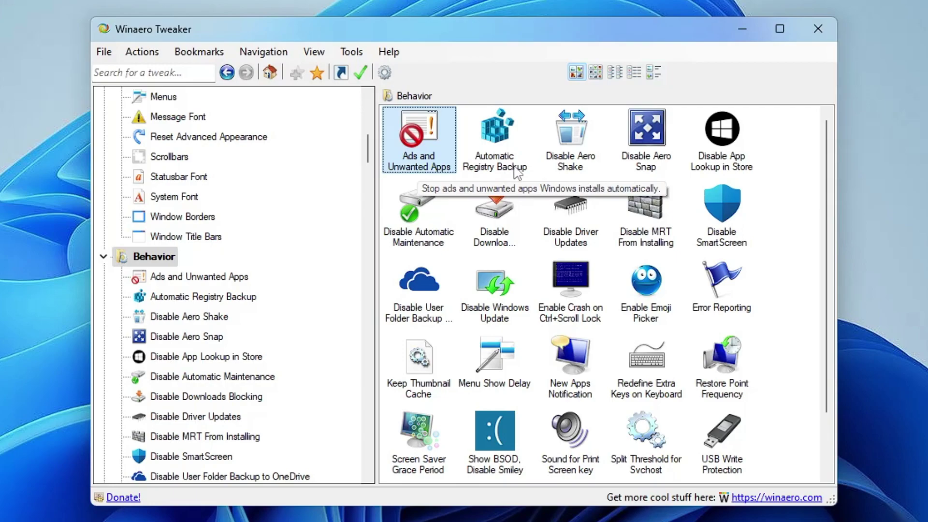
double_click(506, 150)
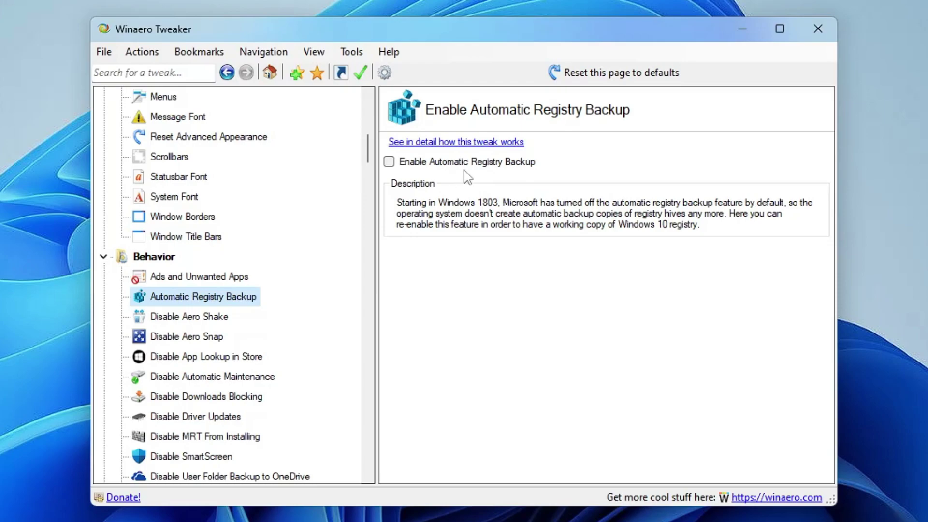
key(alt+Left)
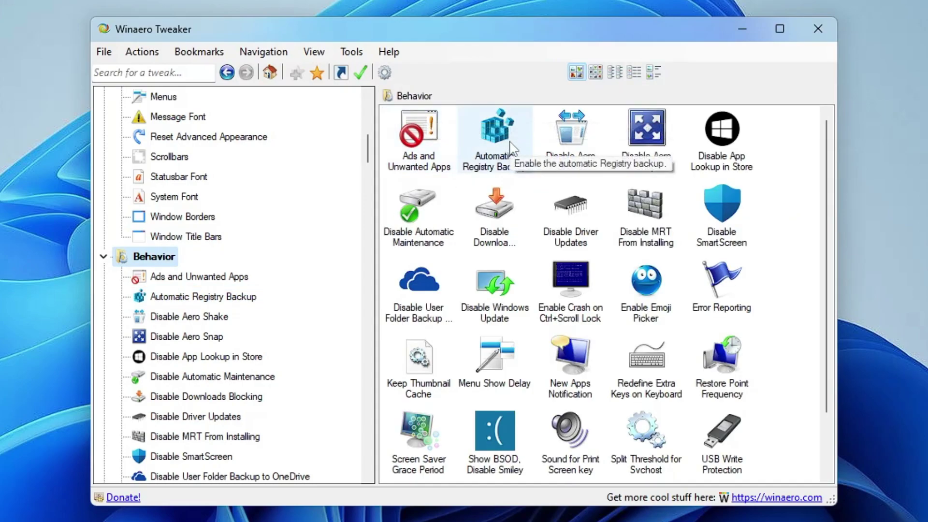
- View the Disable Aero Shake tweak page, then return to Behavior
click(561, 161)
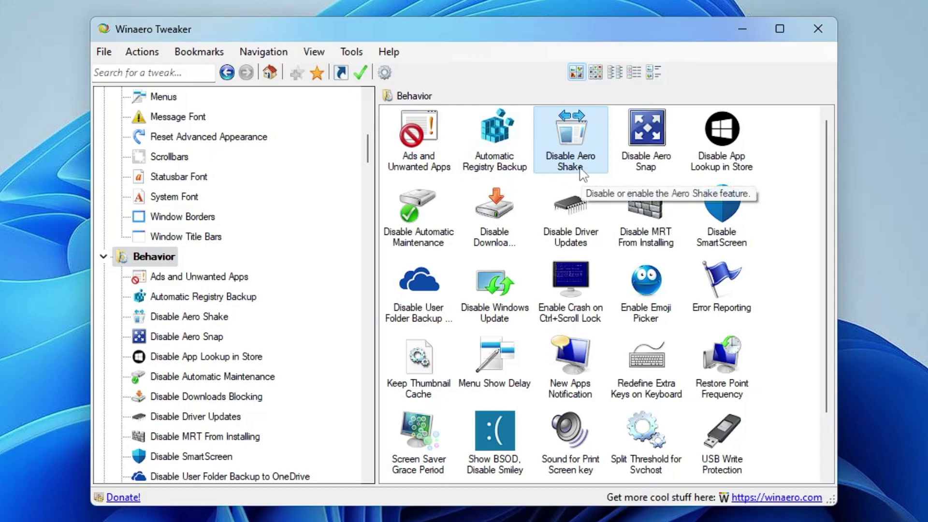
double_click(582, 166)
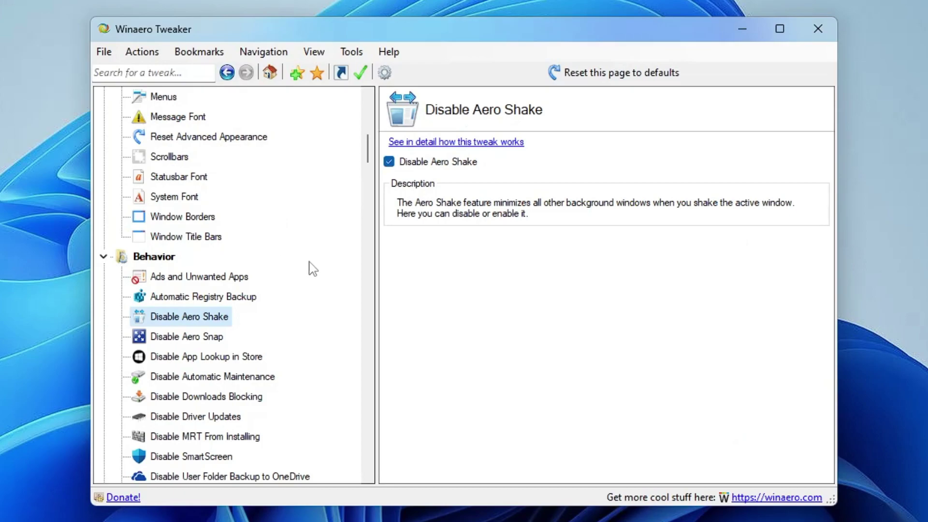
click(153, 256)
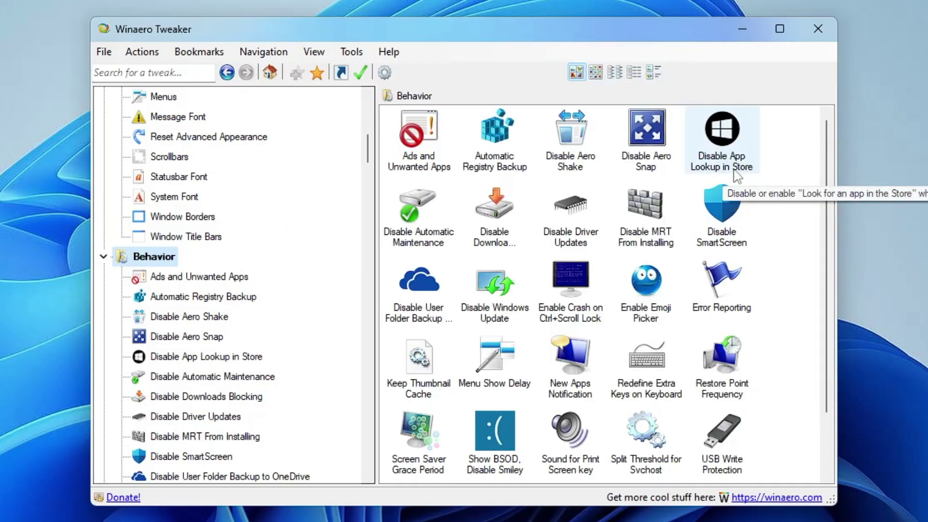
- View the Disable Automatic Maintenance tweak, then select Disable Windows Update
click(421, 239)
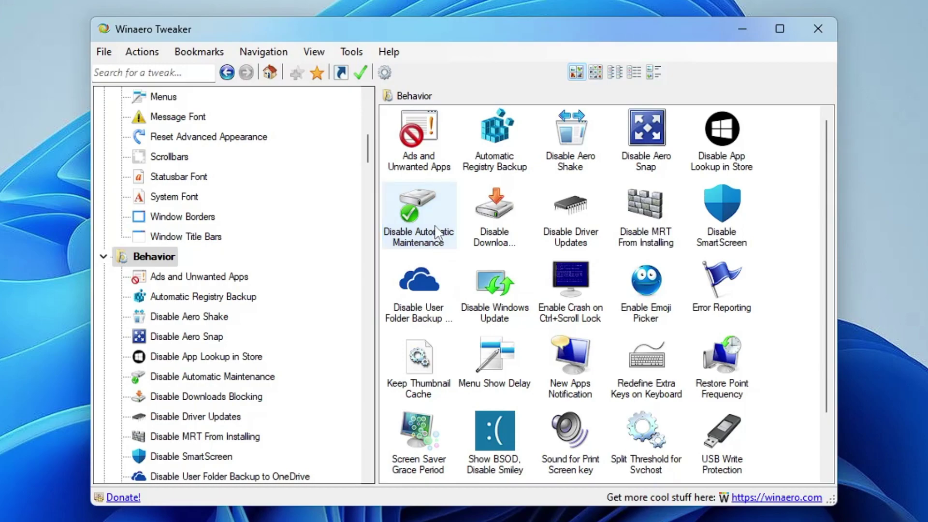
double_click(428, 237)
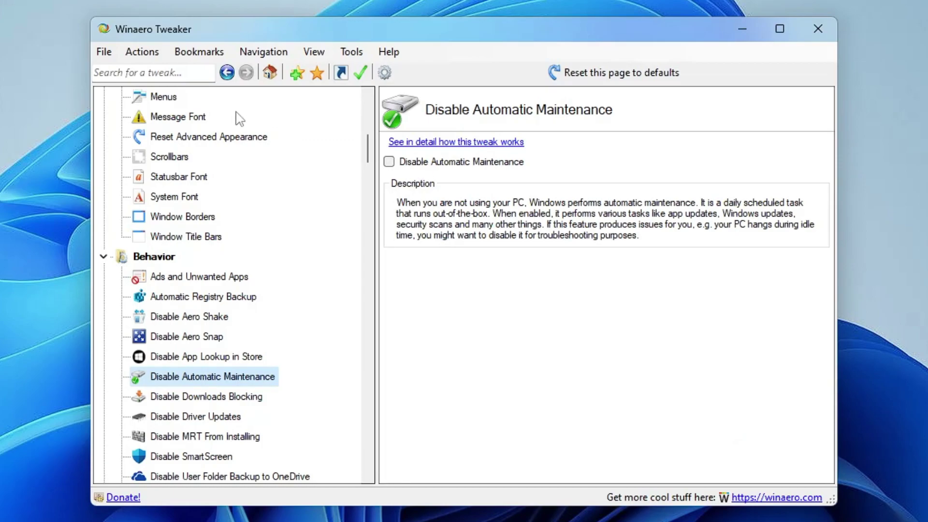
key(alt+Left)
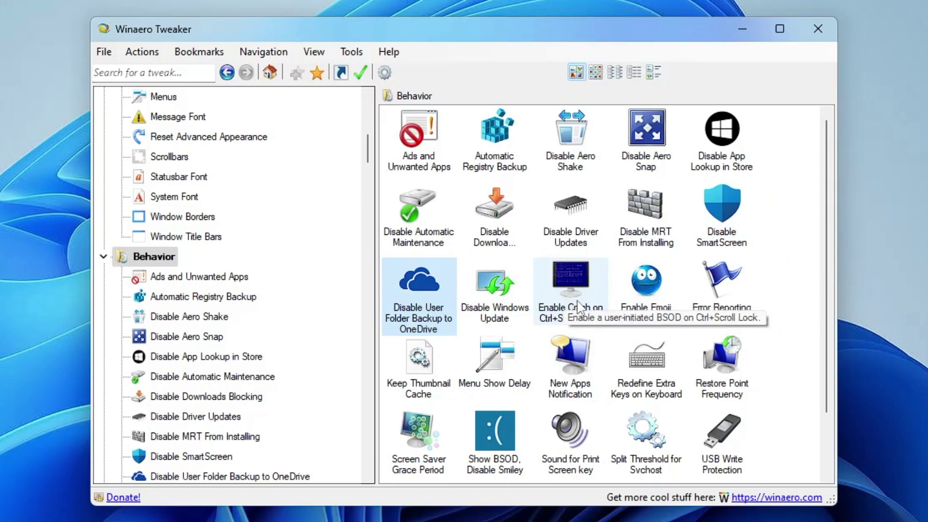
click(494, 298)
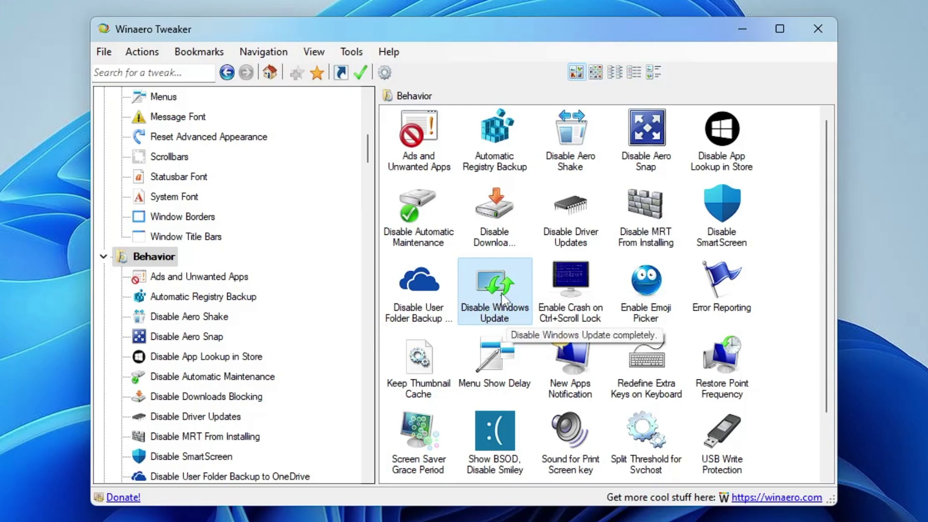
- View the Disable Windows Update page, then open Enable Crash on Ctrl+Scroll Lock
double_click(501, 297)
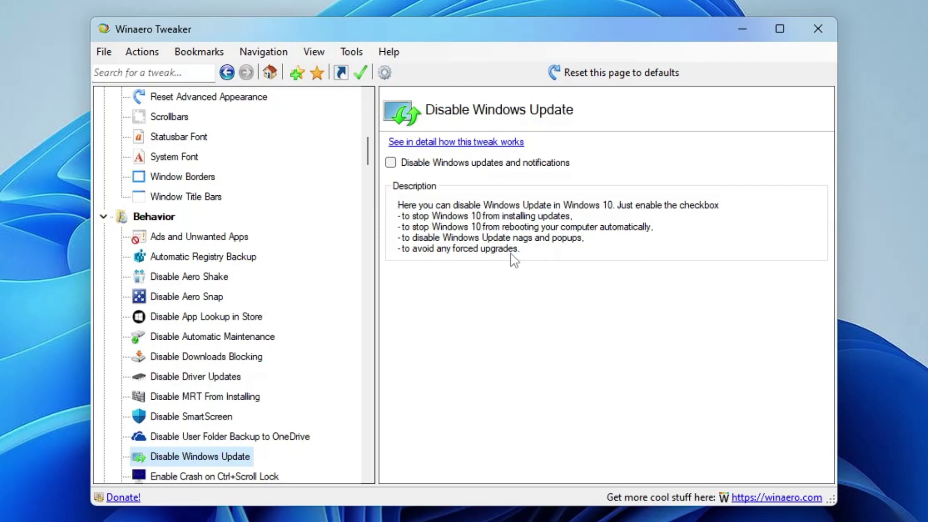
click(172, 218)
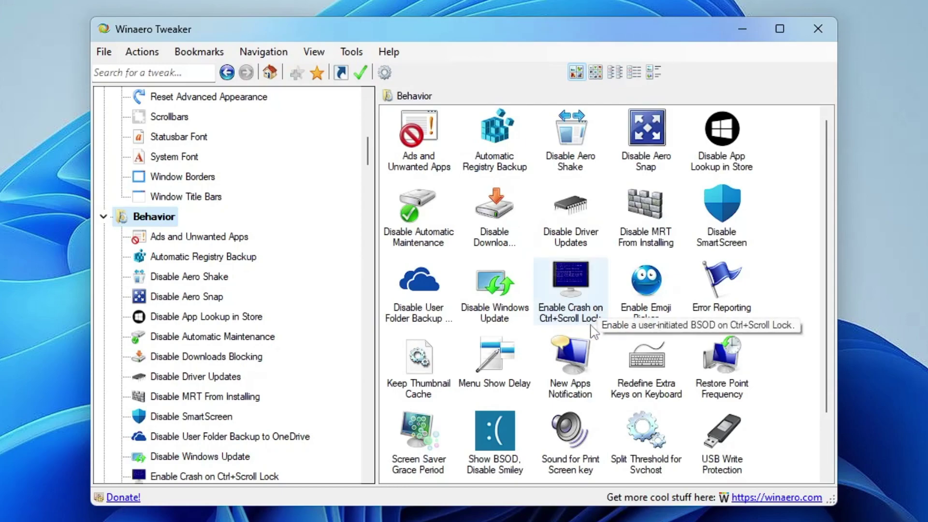
double_click(587, 295)
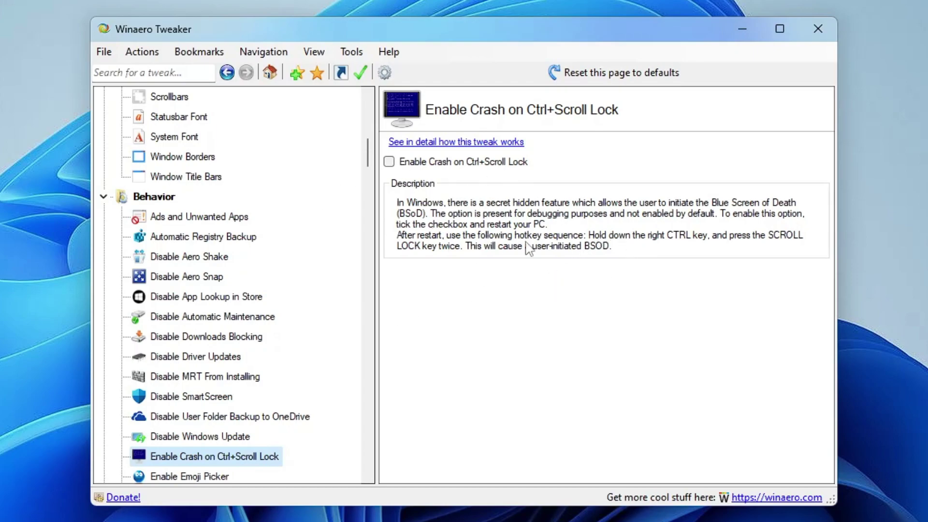
- Return to the Behavior grid and select Show BSOD, Disable Smiley
click(154, 196)
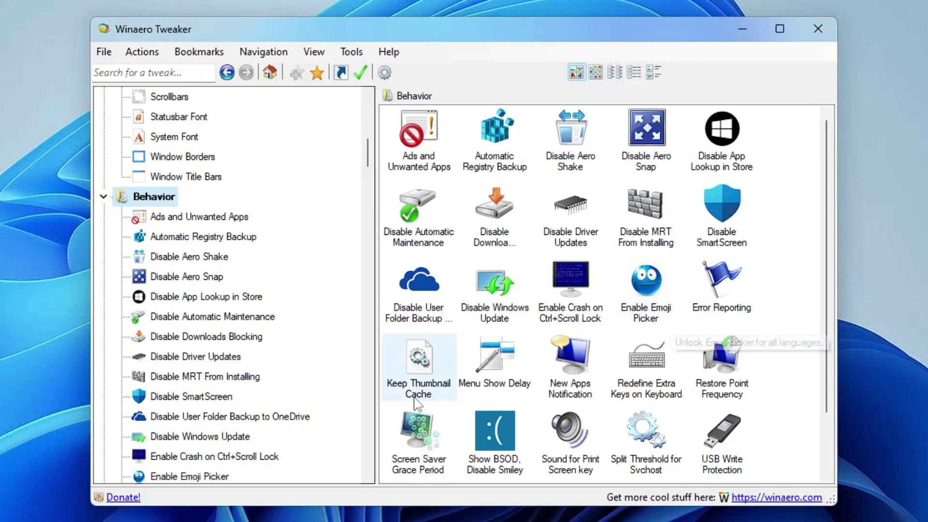
scroll(437, 394, down, 2)
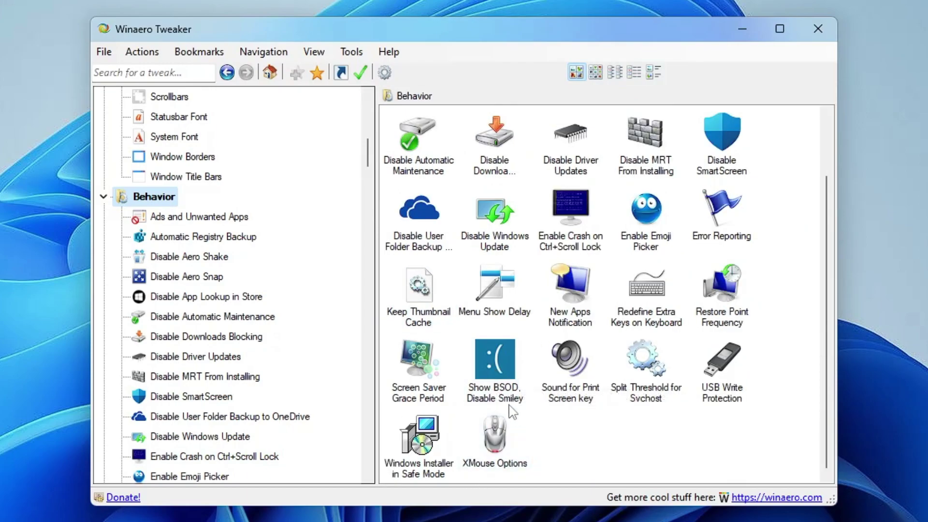
click(507, 364)
- View the Show BSOD, Disable Smiley tweak, then go back to Behavior
double_click(507, 364)
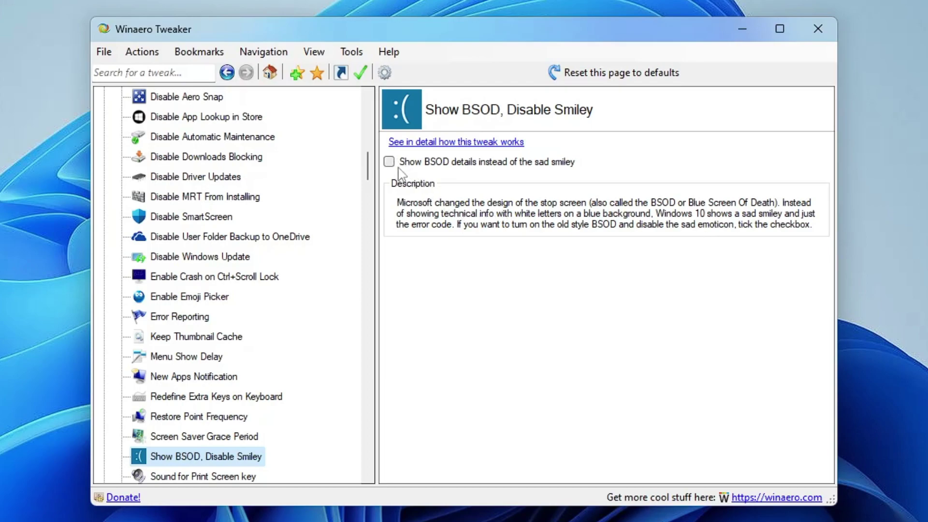
key(alt+Left)
scroll(638, 357, down, 2)
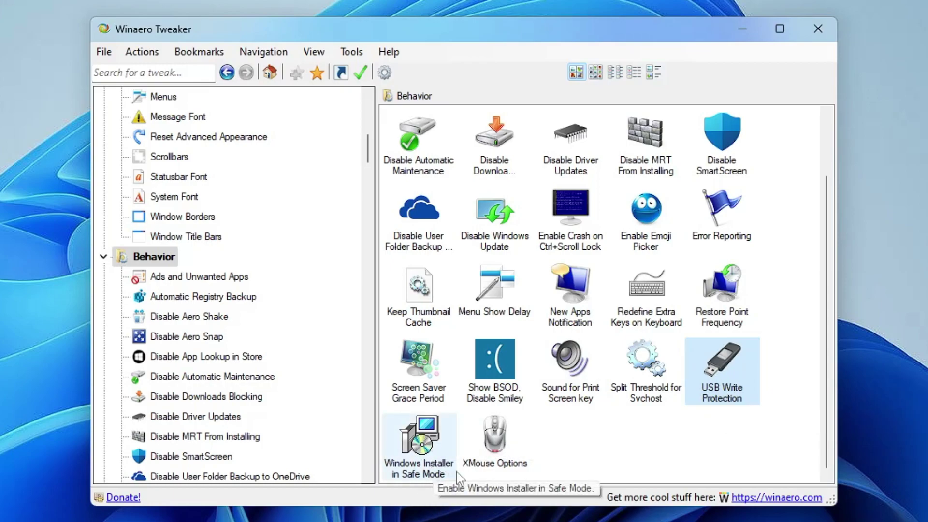
- Open the XMouse Options settings page
click(500, 458)
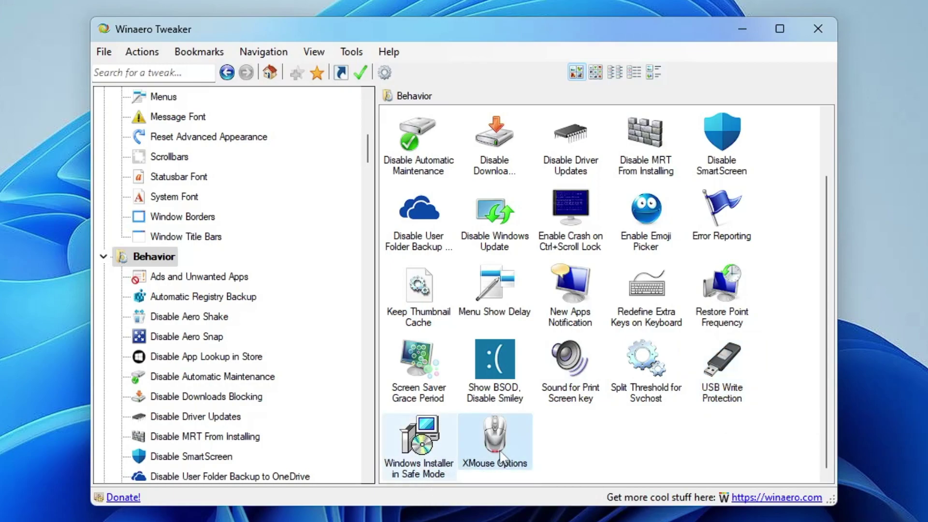
double_click(501, 458)
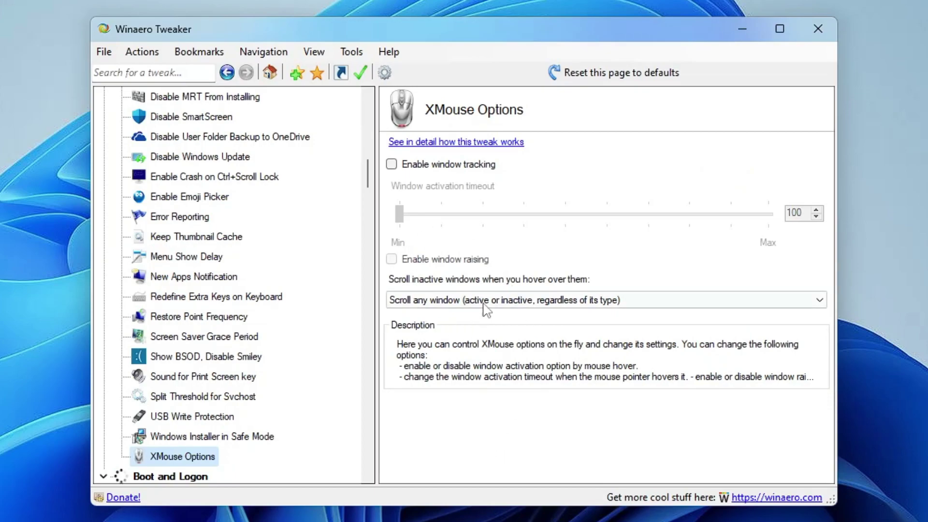
scroll(321, 331, down, 2)
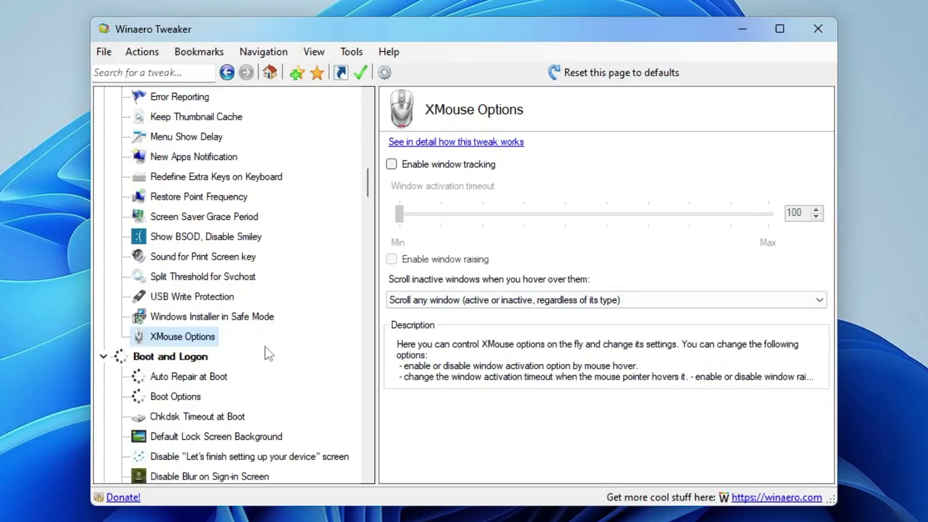
- Under Boot and Logon, view Auto Repair at Boot, then select Boot Options
click(183, 357)
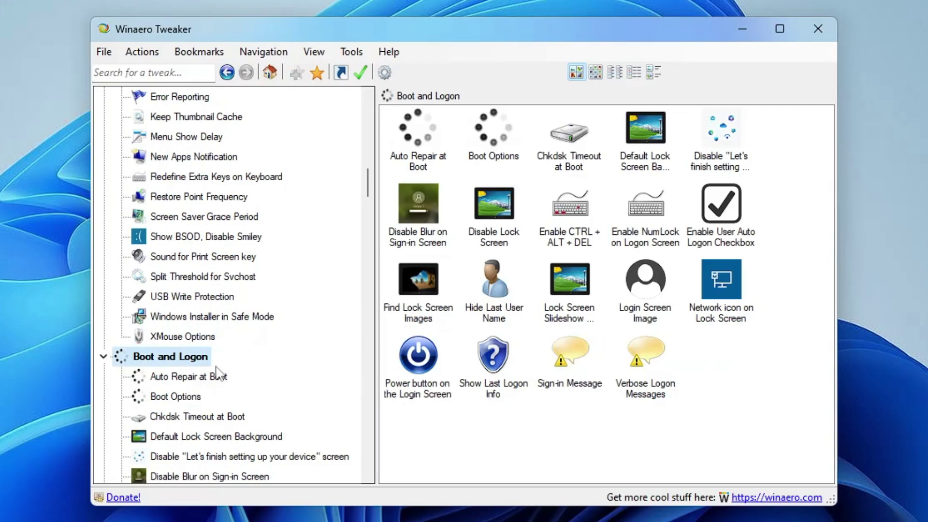
click(409, 150)
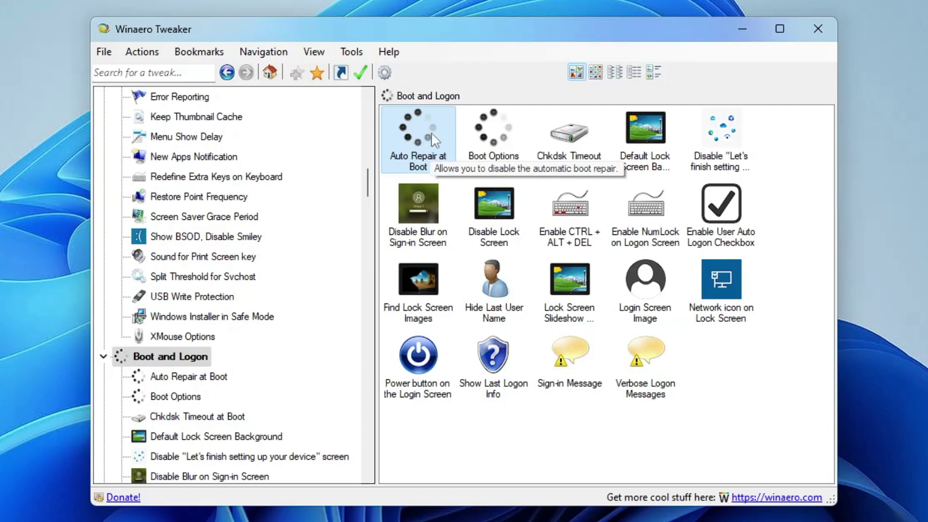
double_click(430, 149)
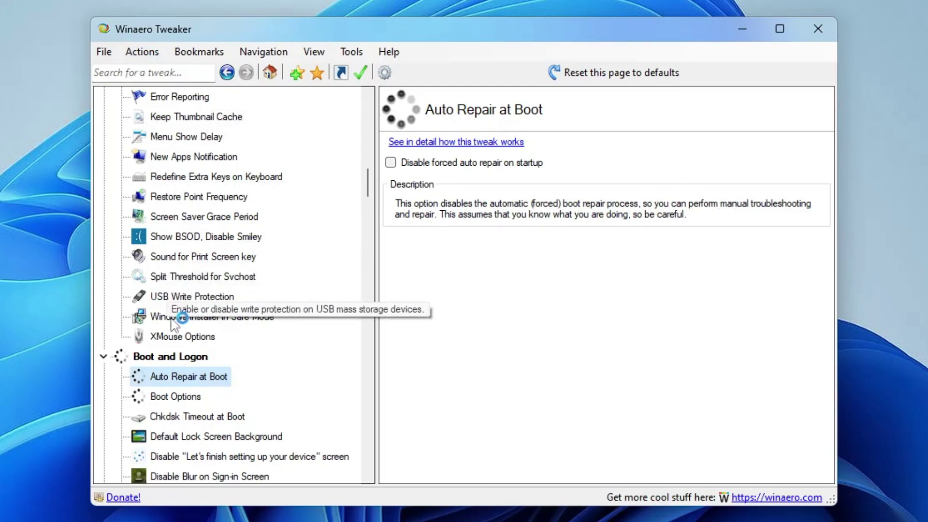
click(180, 361)
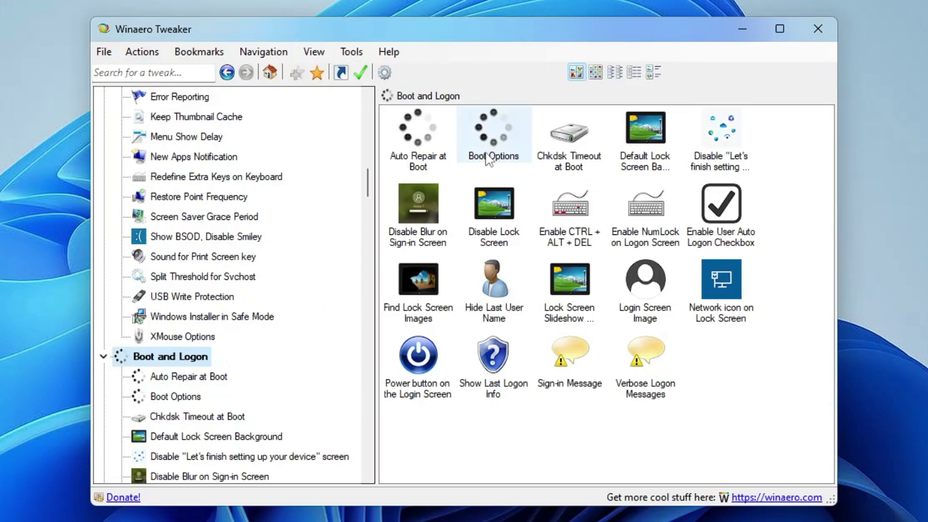
click(500, 153)
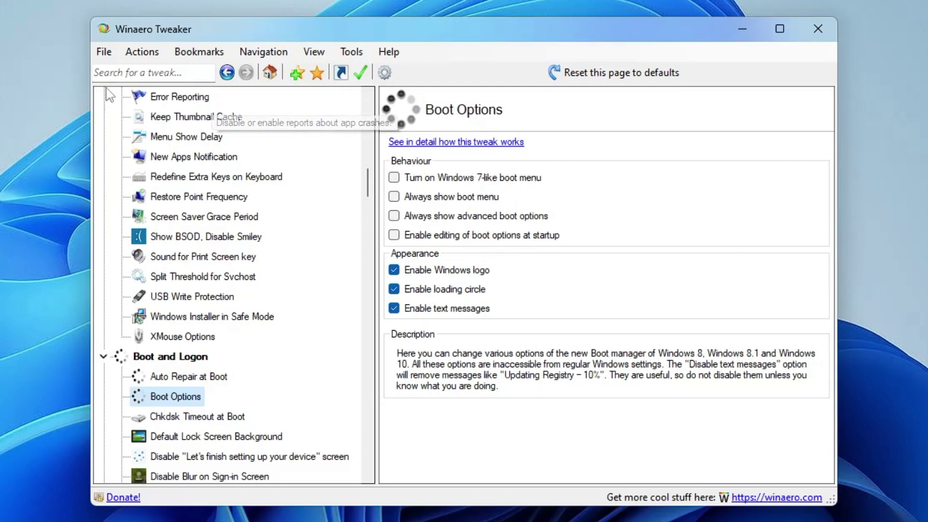
- View the Disable "Let's finish setting up your device" tweak, then return to Boot and Logon
click(180, 357)
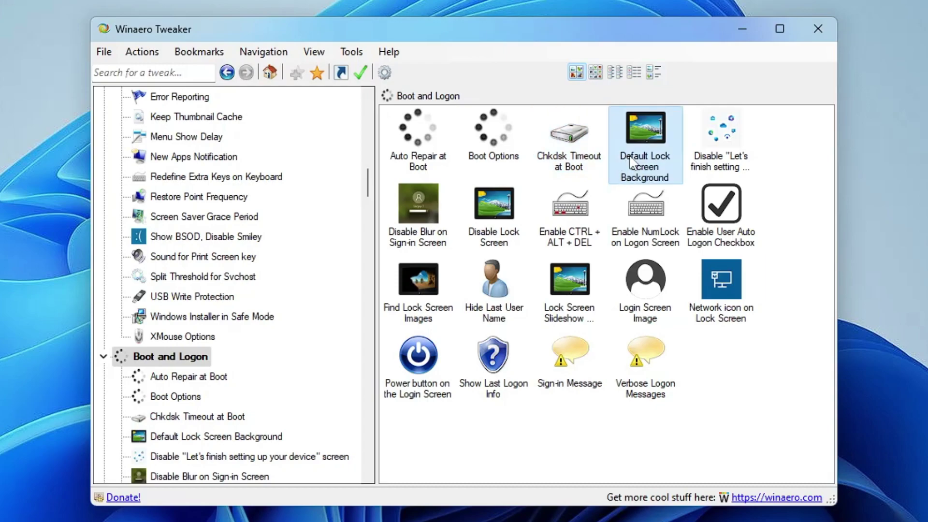
double_click(735, 149)
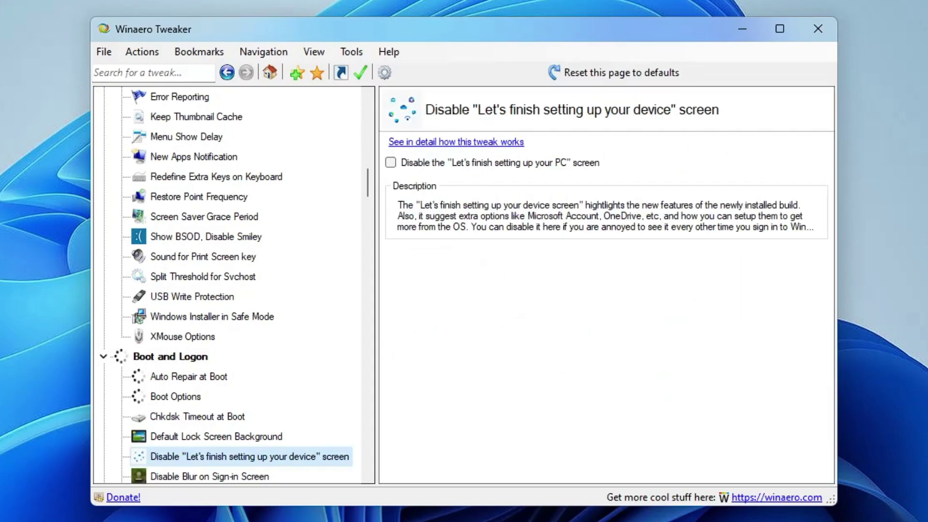
click(190, 356)
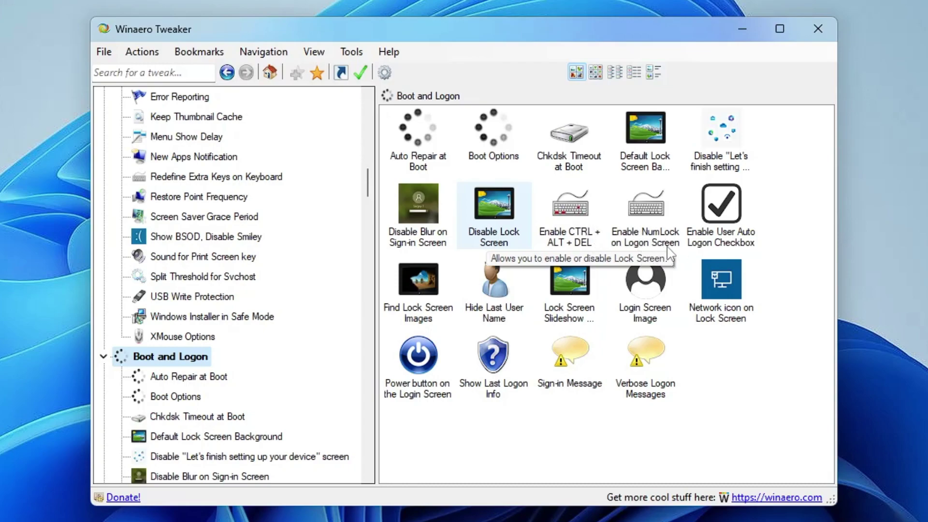
scroll(667, 253, down, 5)
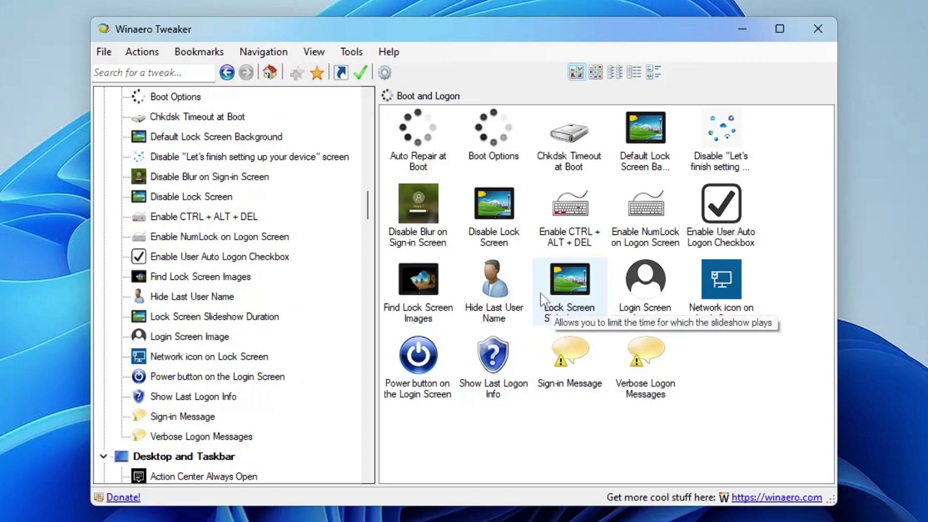
scroll(248, 282, down, 4)
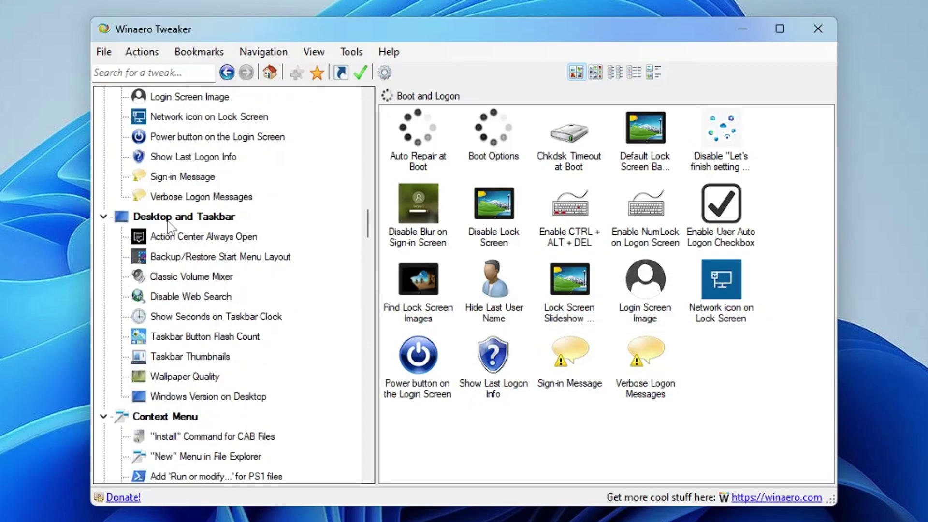
- Browse the Desktop and Taskbar, Context Menu and Tools categories in turn
click(170, 218)
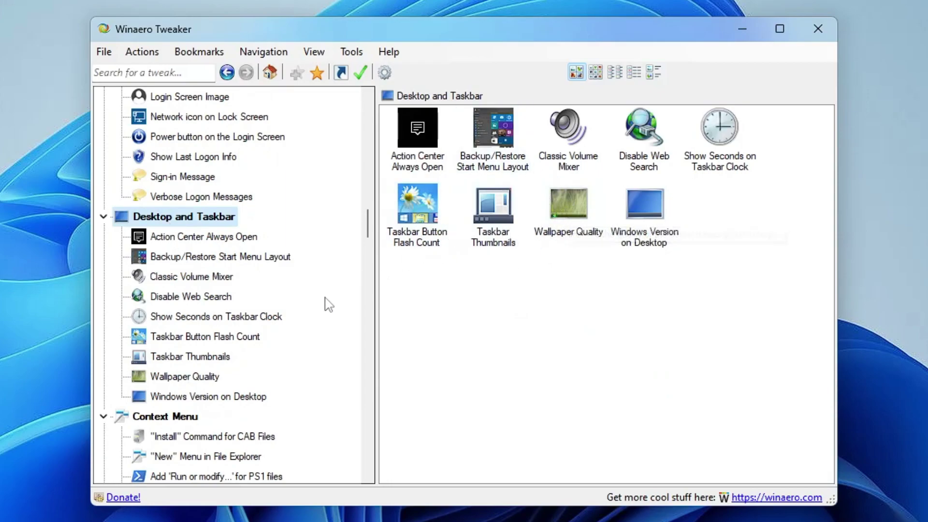
scroll(325, 302, down, 1)
click(181, 360)
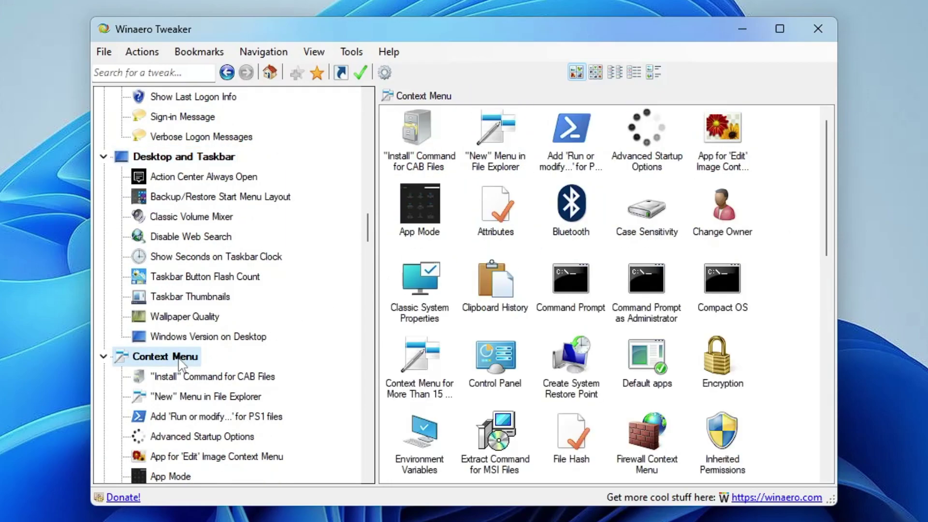
scroll(193, 242, down, 20)
click(160, 156)
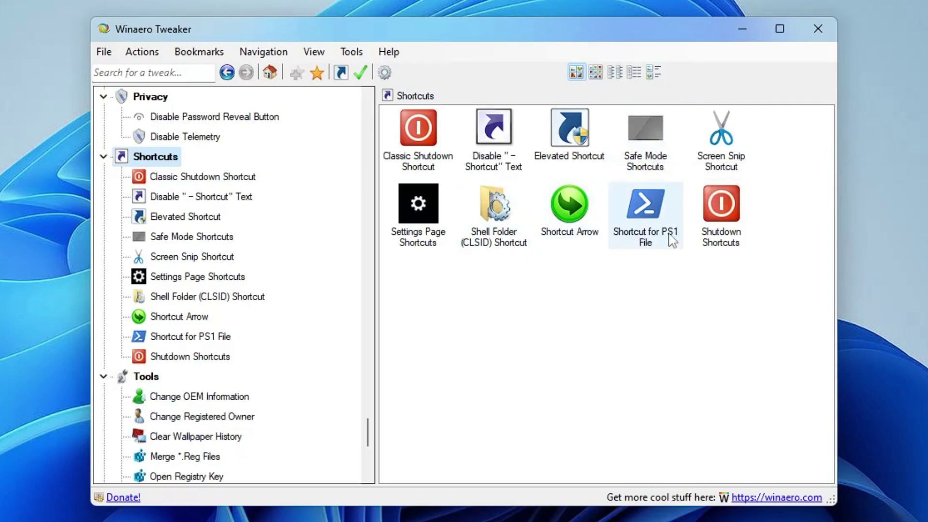
scroll(242, 295, down, 2)
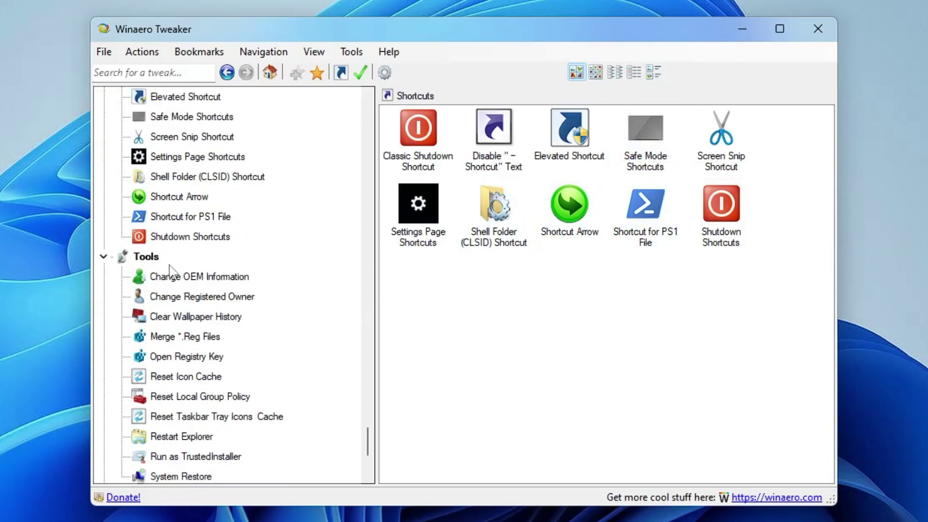
click(159, 259)
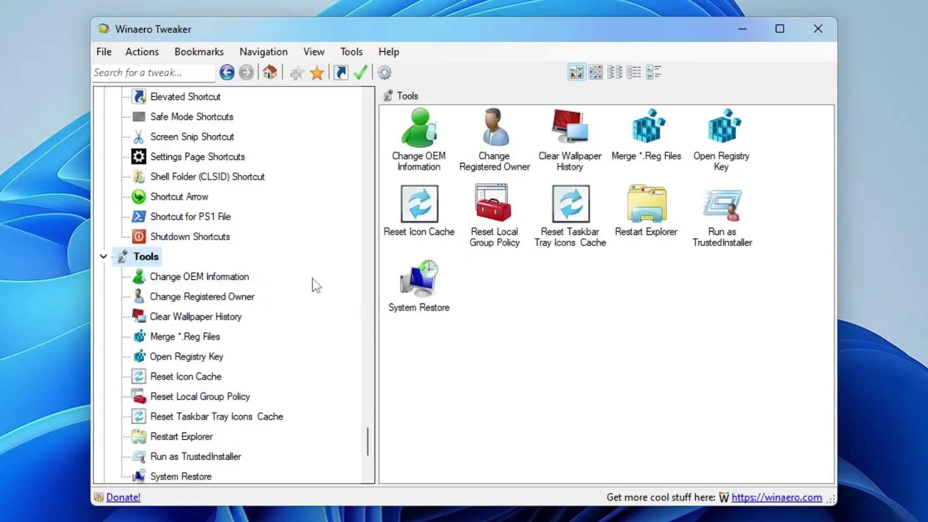